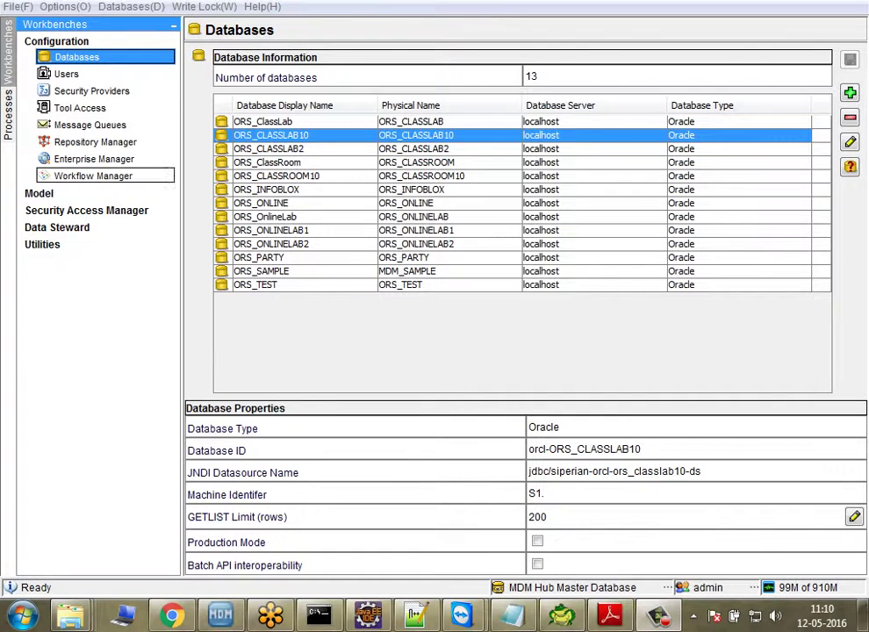
- Expand the Model, Security Access Manager, Data Steward and Utilities groups, and open the Hierarchies and Hierarchy Manager tools, ending on Hierarchy Manager
click(38, 194)
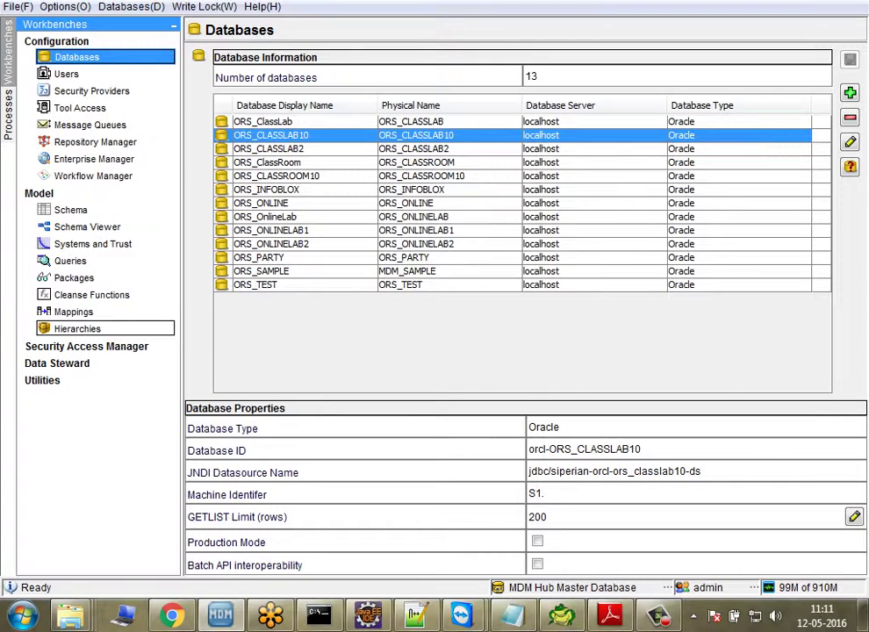
click(57, 363)
click(87, 346)
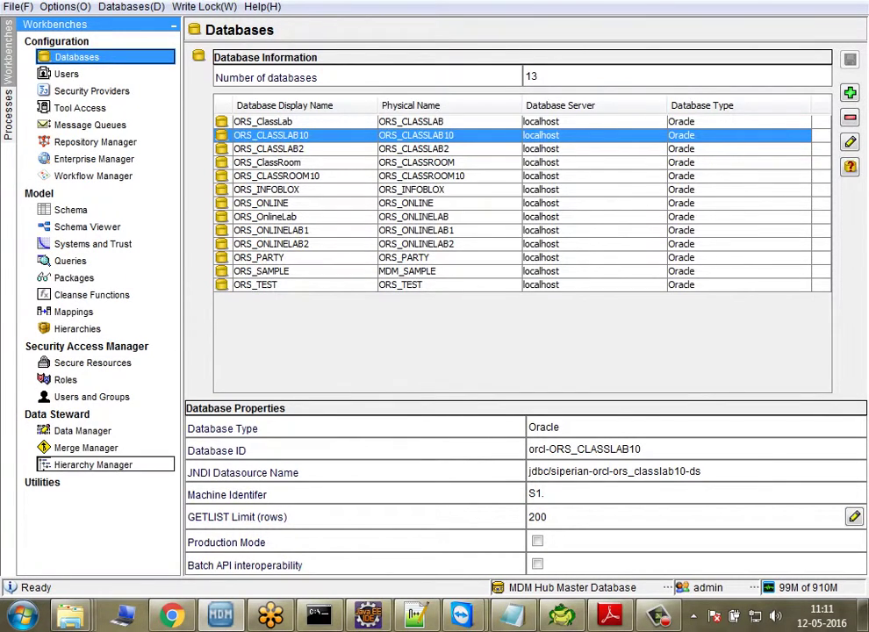
click(93, 464)
click(42, 482)
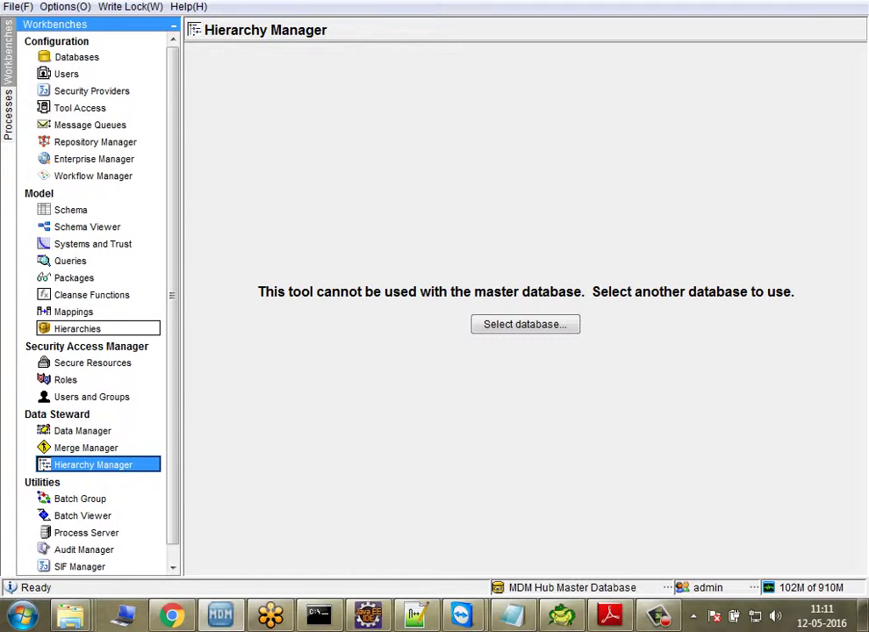
click(78, 329)
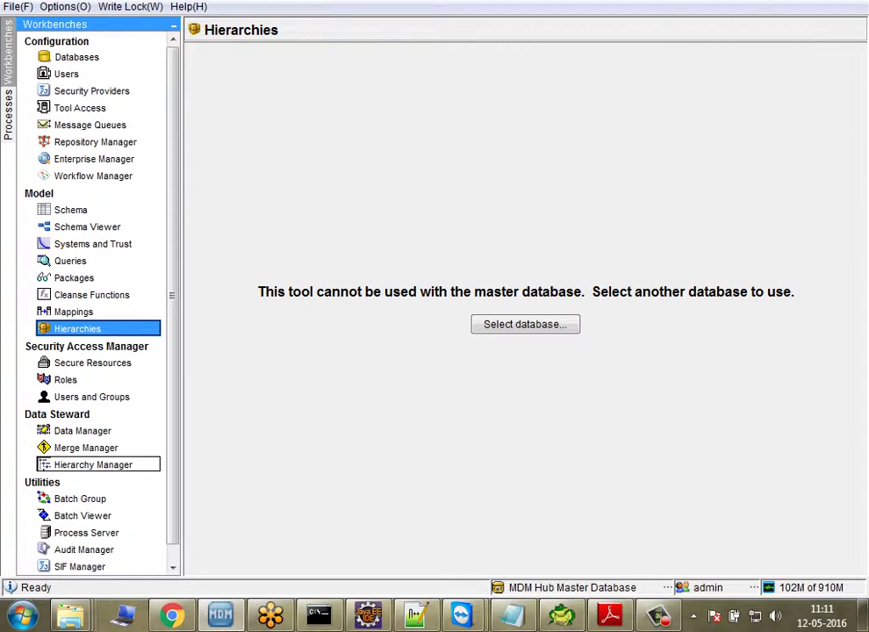
click(93, 464)
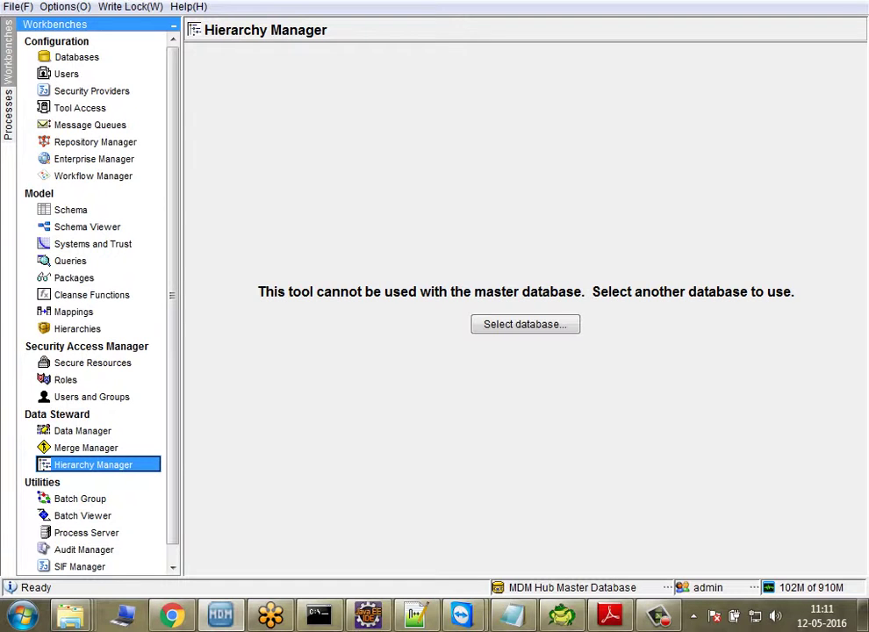
- Connect Hierarchy Manager to the ORS_SAMPLE database and allow the Informatica Hub Administration Console to run
click(525, 324)
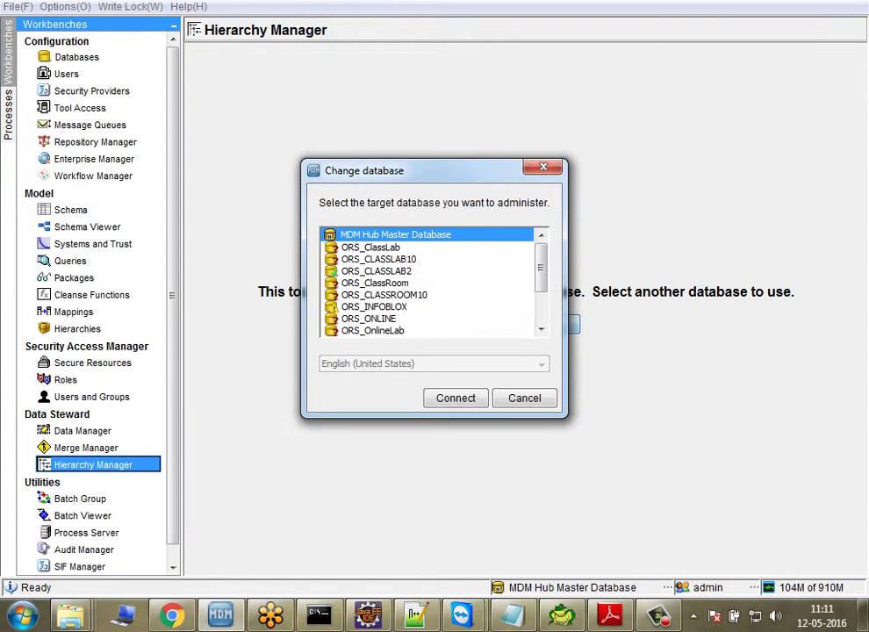
scroll(427, 282, down, 2)
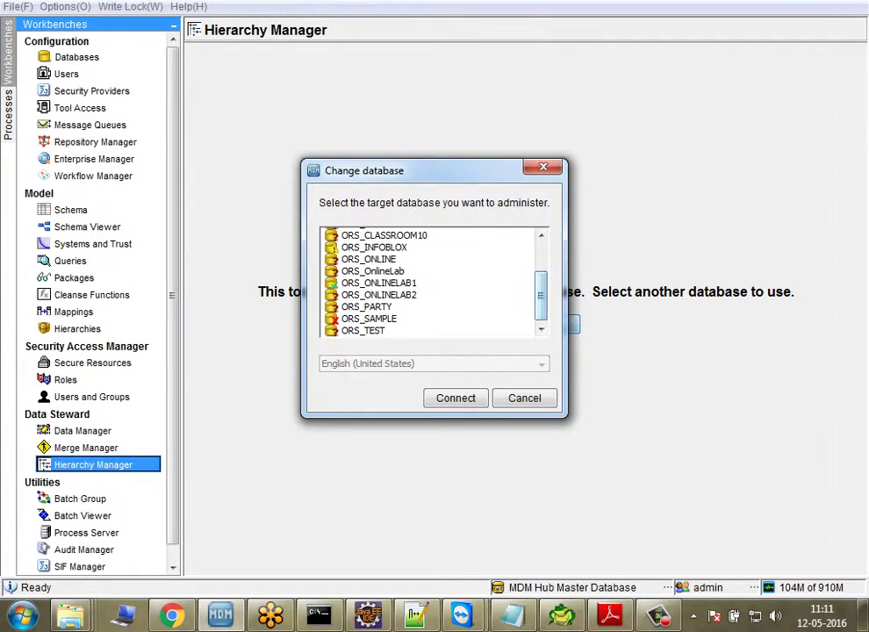
click(369, 318)
click(456, 398)
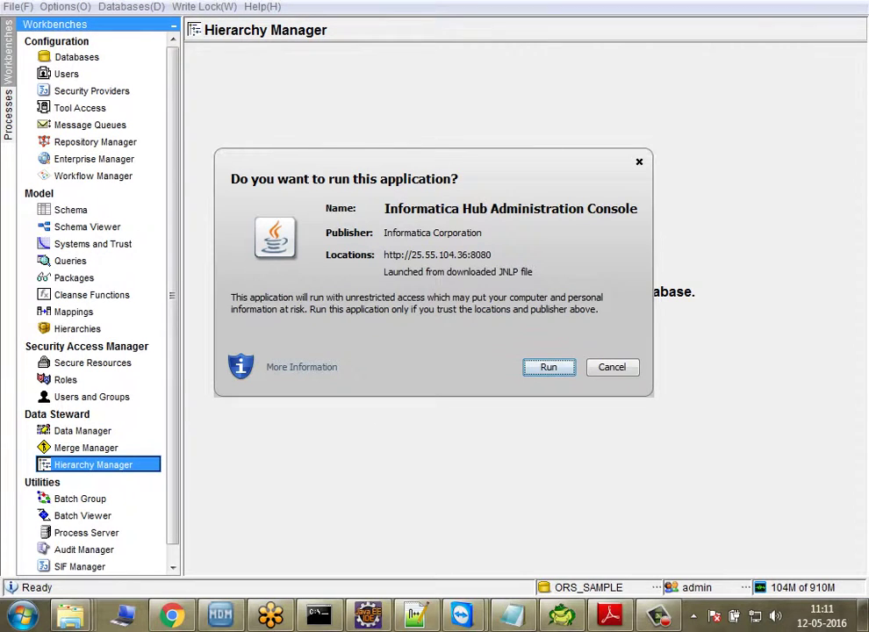
key(Return)
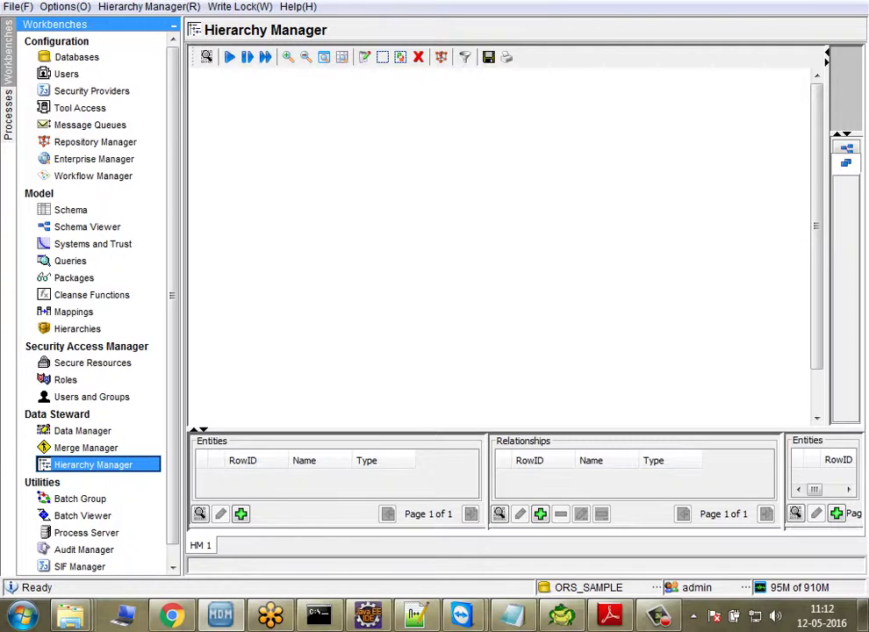
- Search for data objects of type Product whose Rowid Object is not empty
click(206, 56)
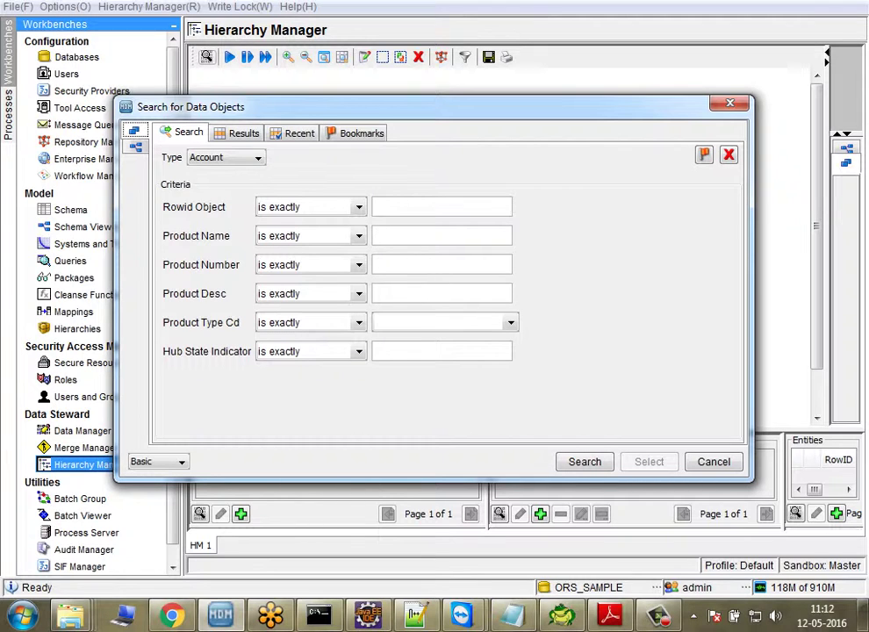
click(257, 158)
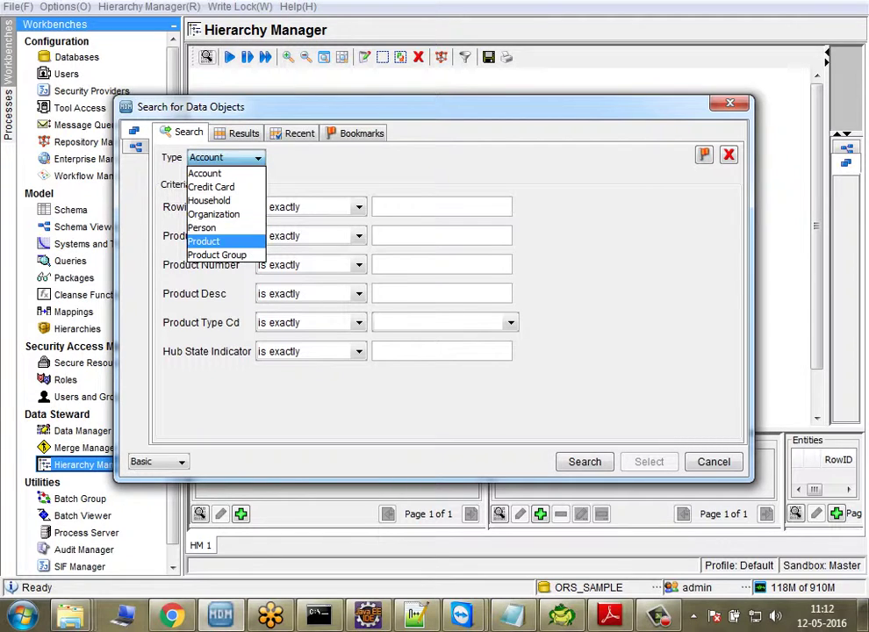
click(203, 241)
click(358, 207)
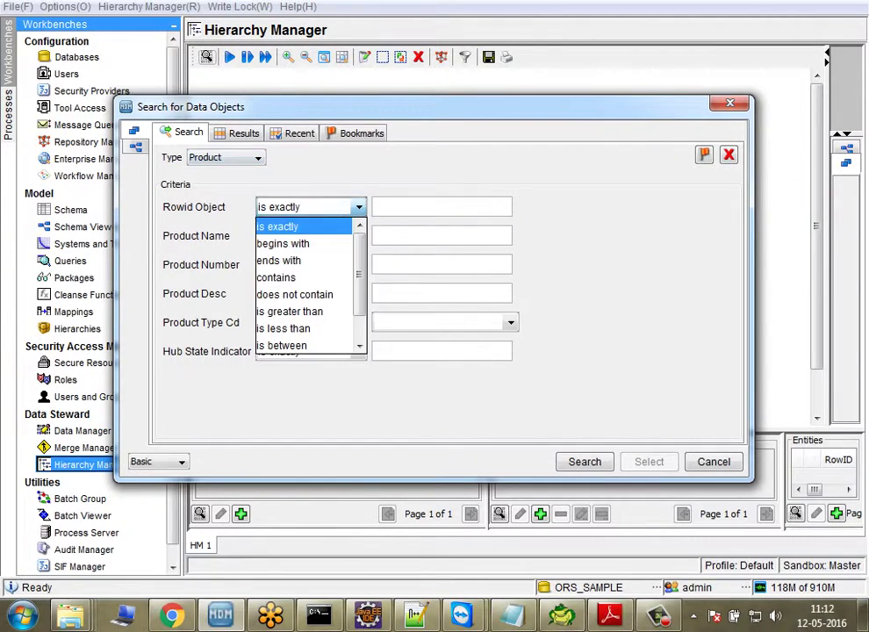
scroll(308, 290, down, 3)
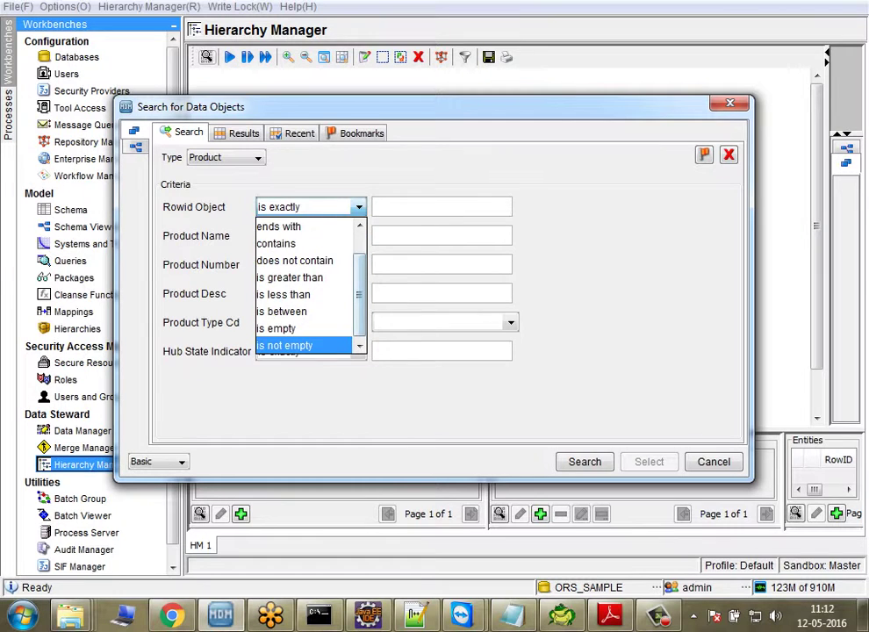
click(285, 345)
click(585, 462)
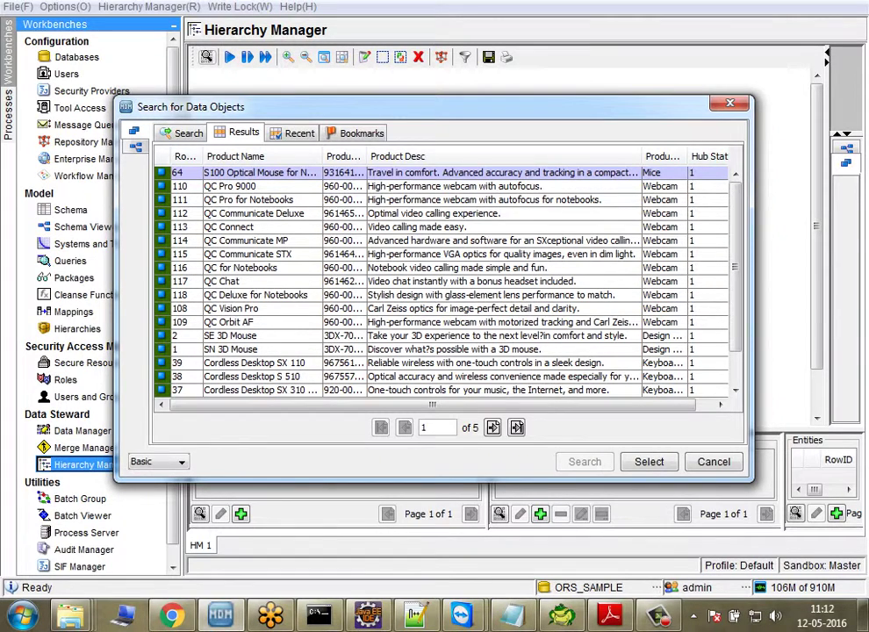
- Add the SE 3D Mouse product to the hierarchy view and fetch many hops of its relationships
click(231, 335)
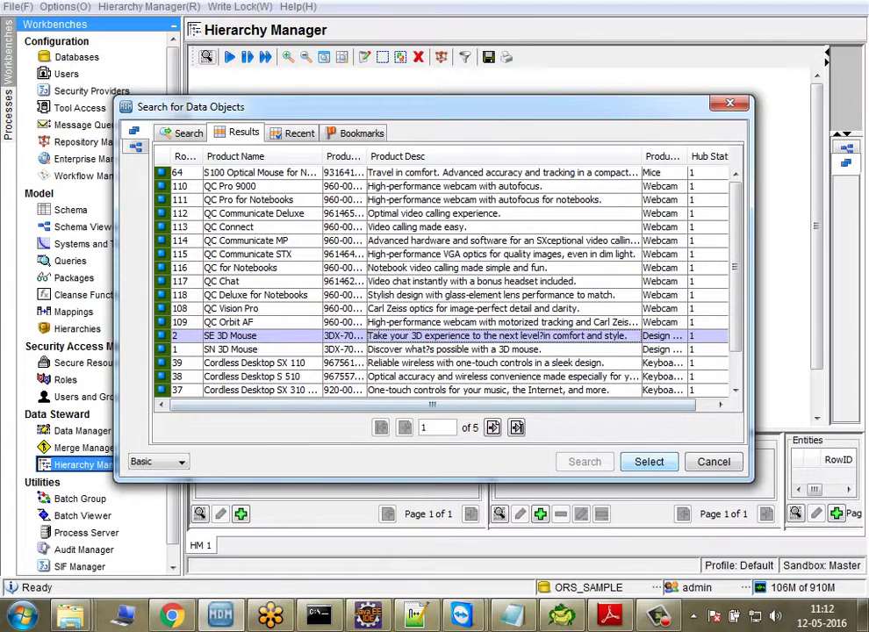
key(Return)
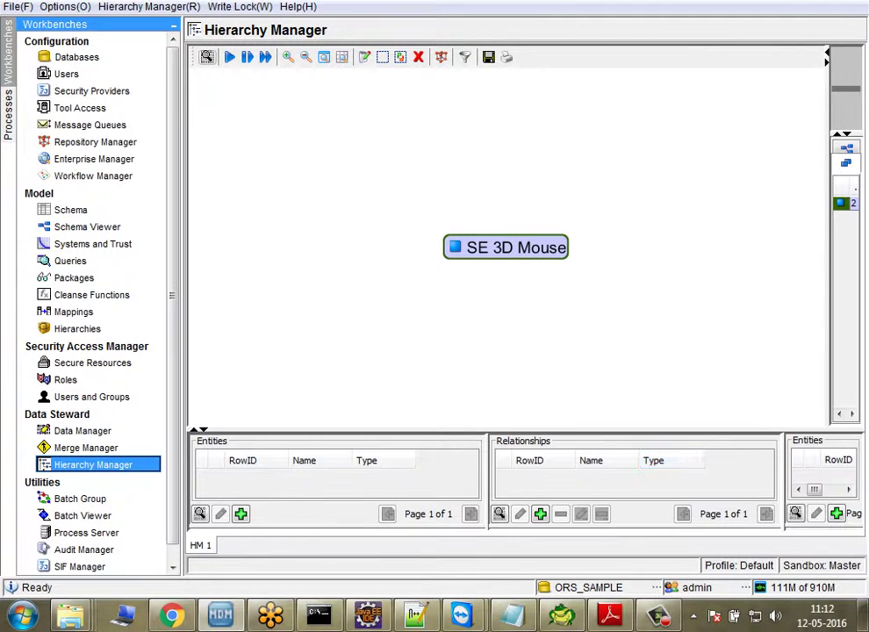
right_click(537, 240)
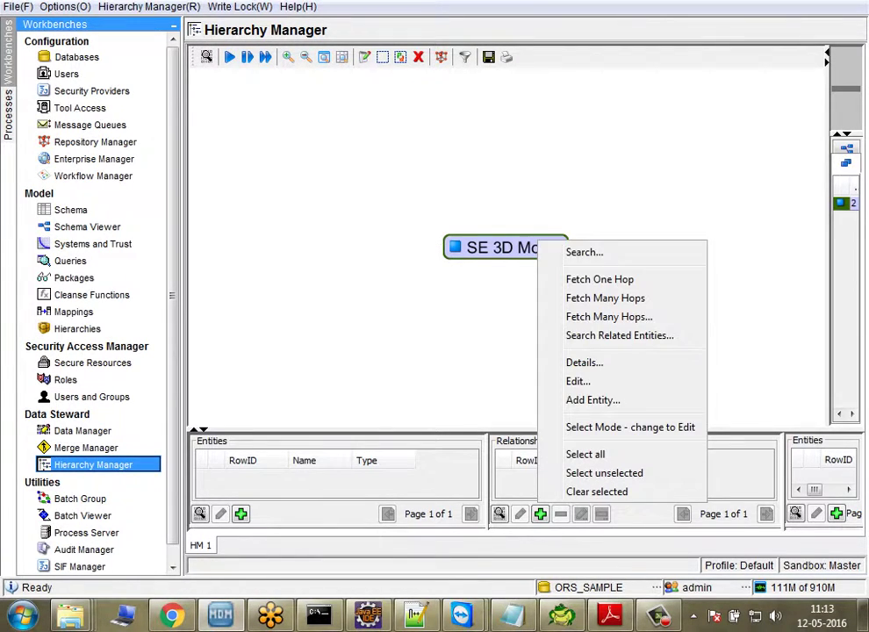
click(608, 296)
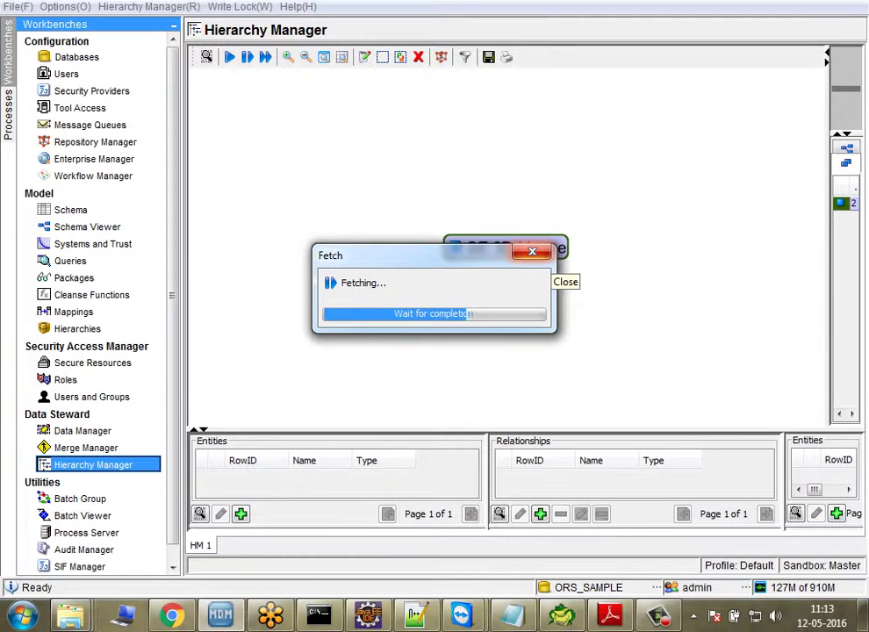
click(533, 252)
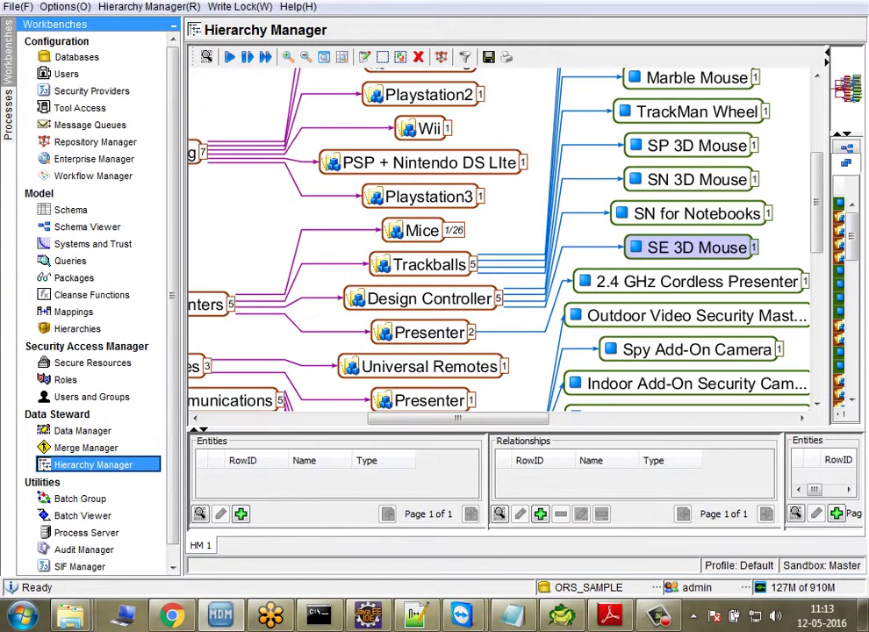
- Try to fetch many hops from PSP + Nintendo DS LIte with at most 26 relationships per entity and 483 relationships in total
right_click(384, 172)
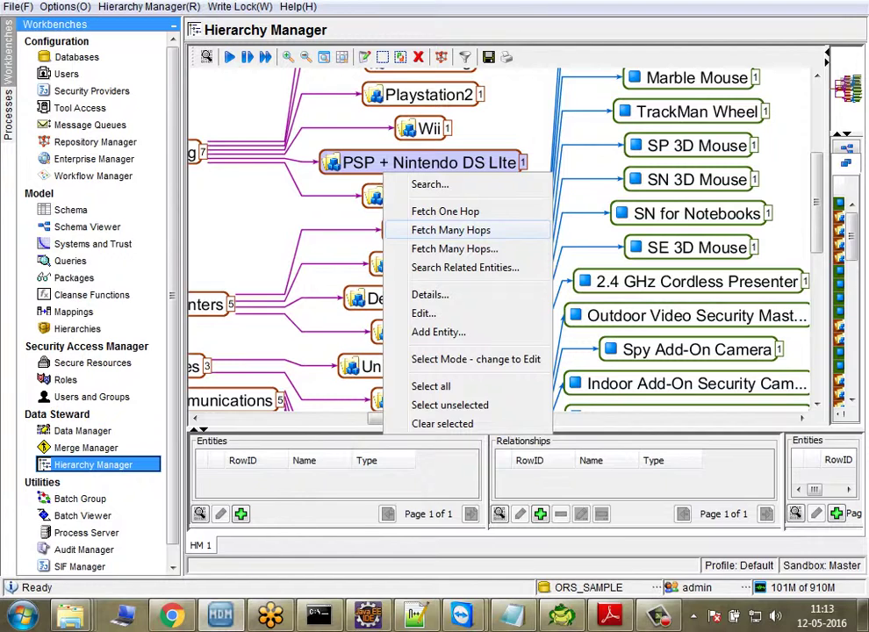
click(454, 248)
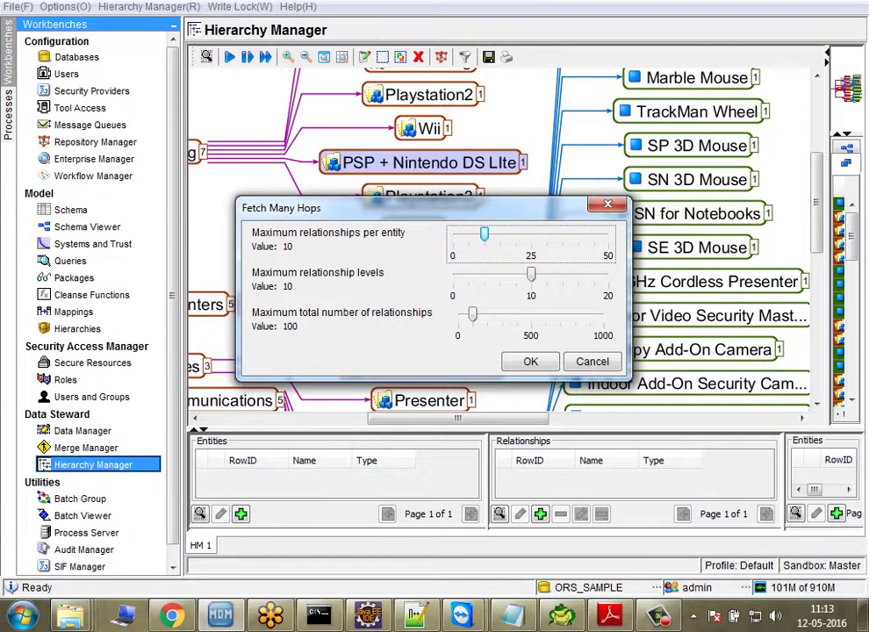
drag(473, 314, 528, 314)
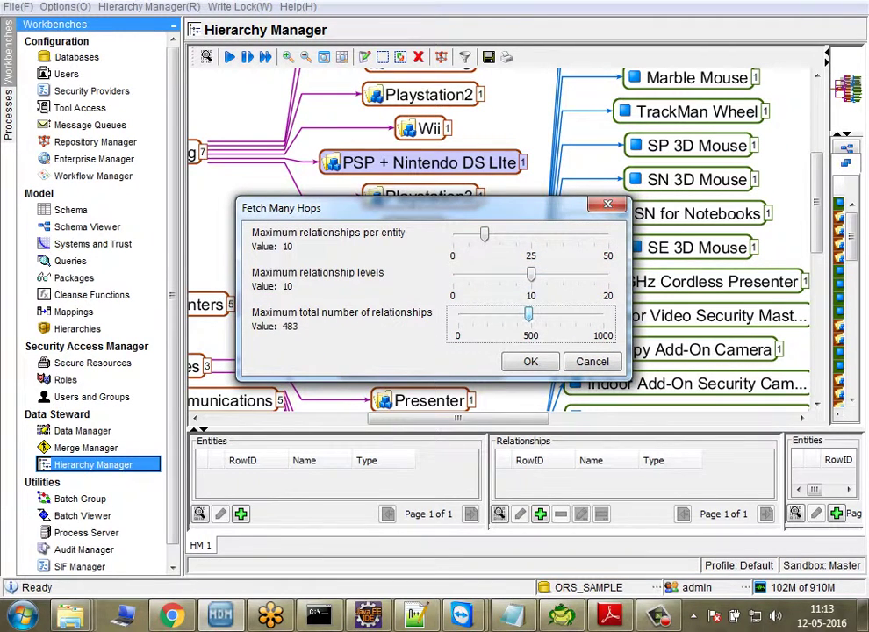
drag(484, 234, 533, 235)
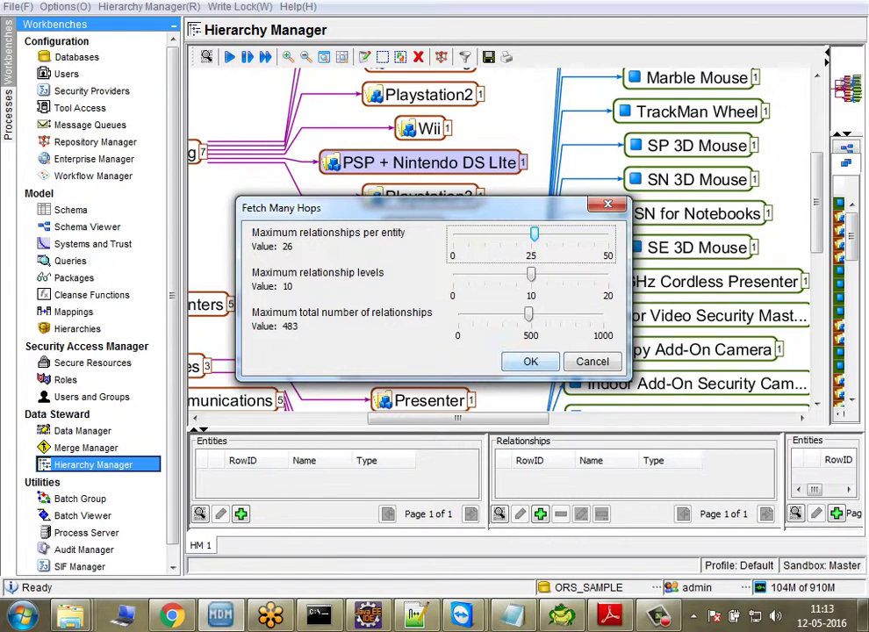
drag(290, 208, 363, 312)
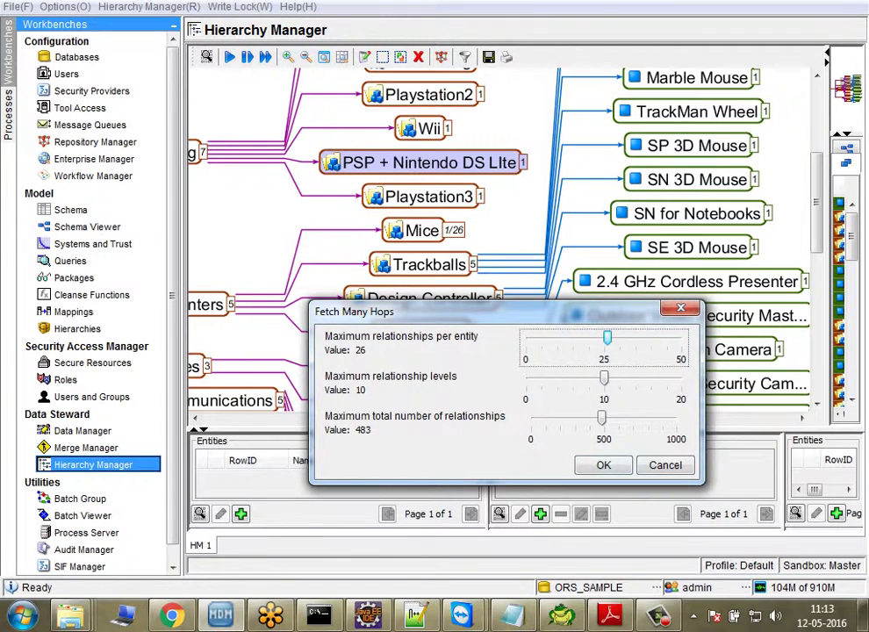
key(Return)
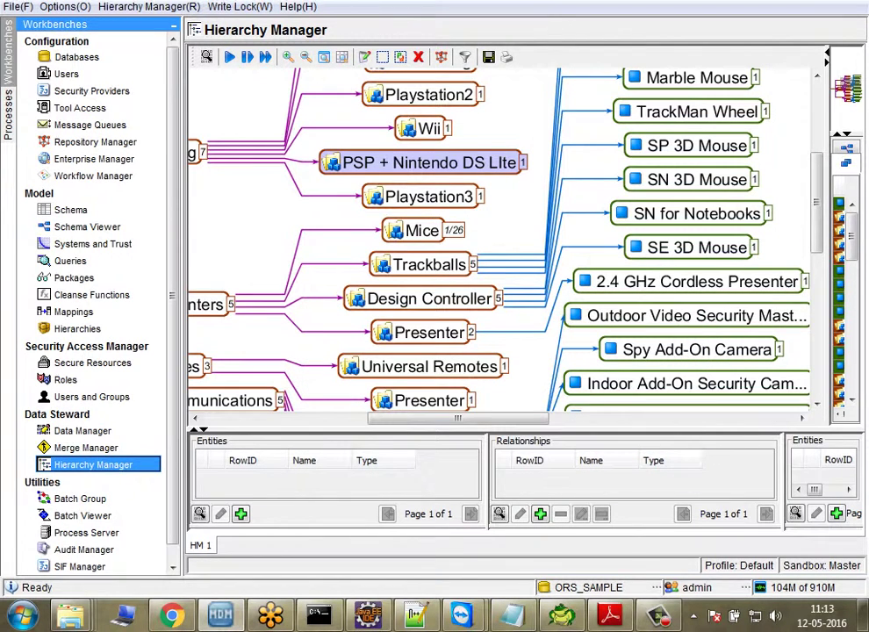
- Widen the hierarchy overview area and examine the All Products root with its Mice + Pointers branch
drag(828, 229, 648, 228)
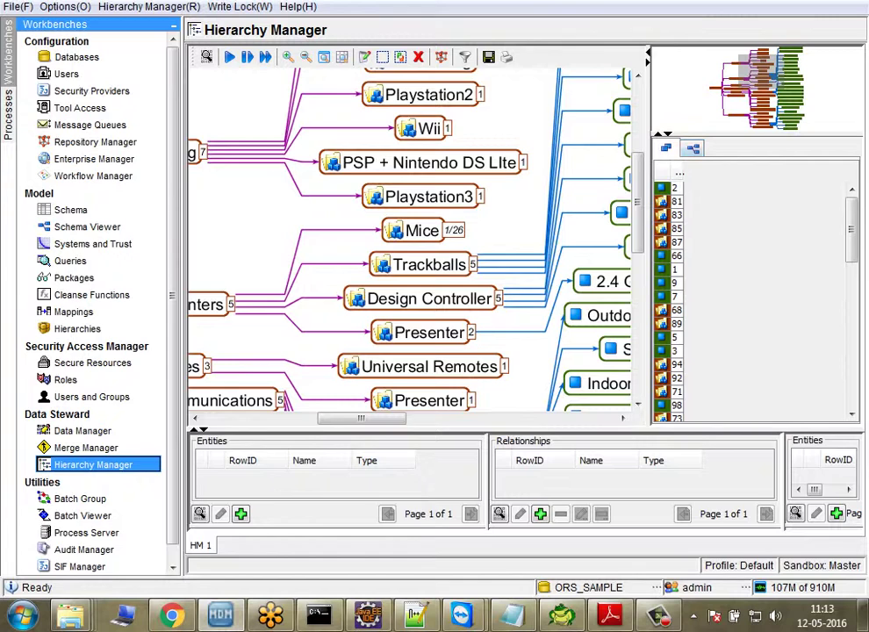
drag(756, 70, 725, 82)
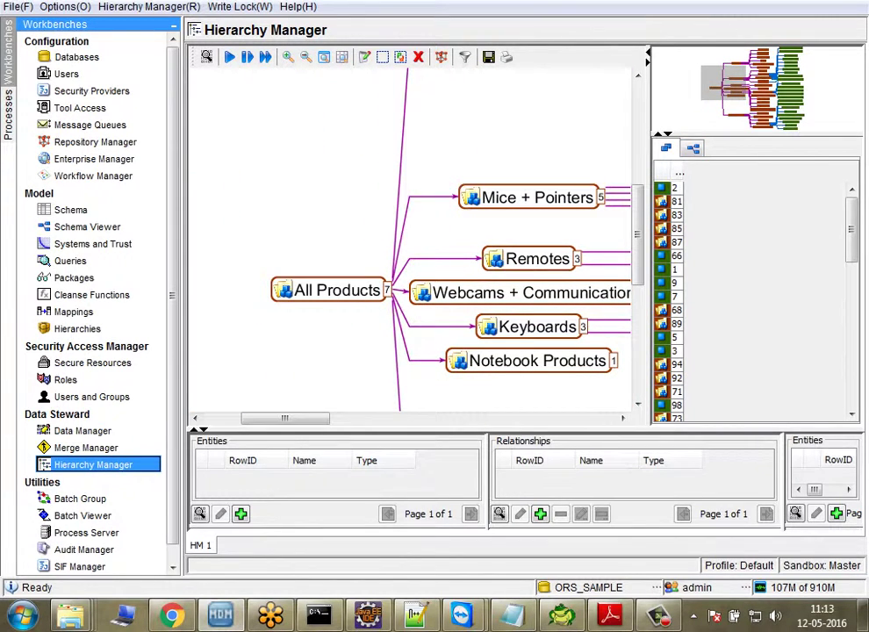
click(336, 290)
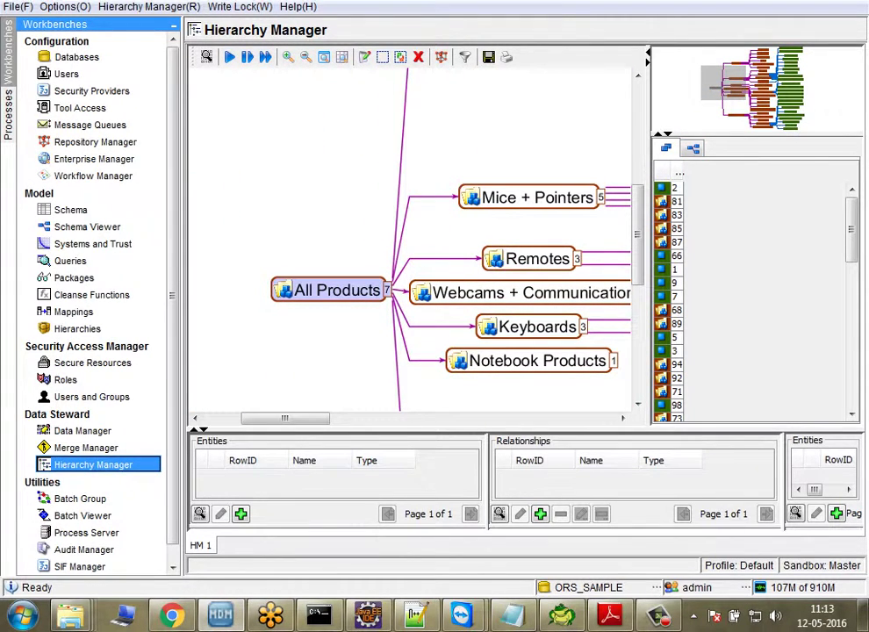
drag(724, 83, 729, 86)
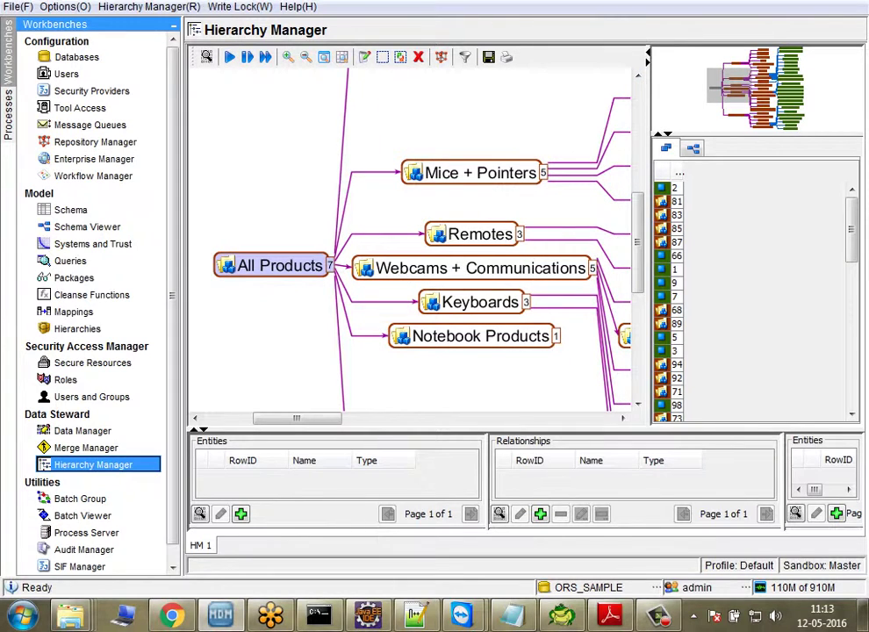
click(475, 173)
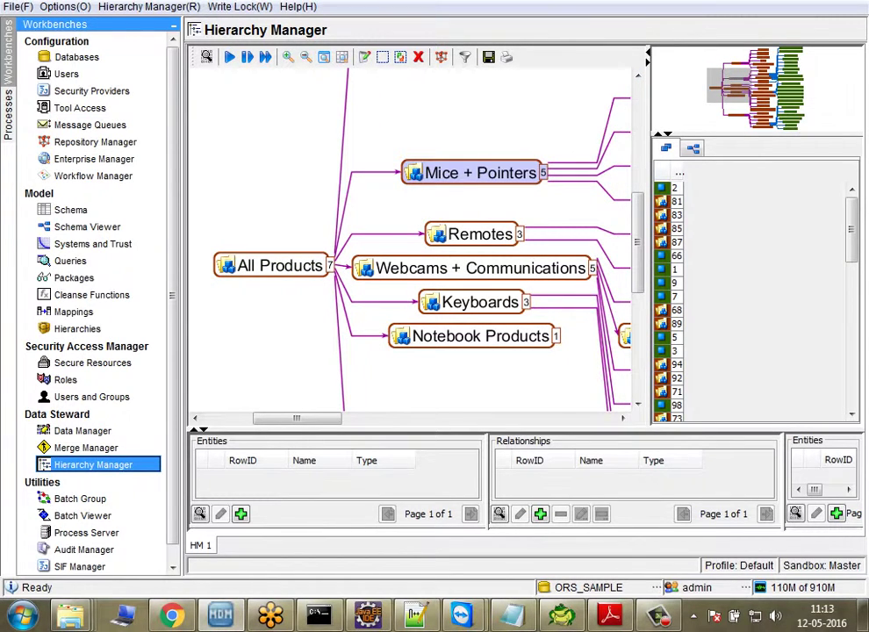
click(276, 265)
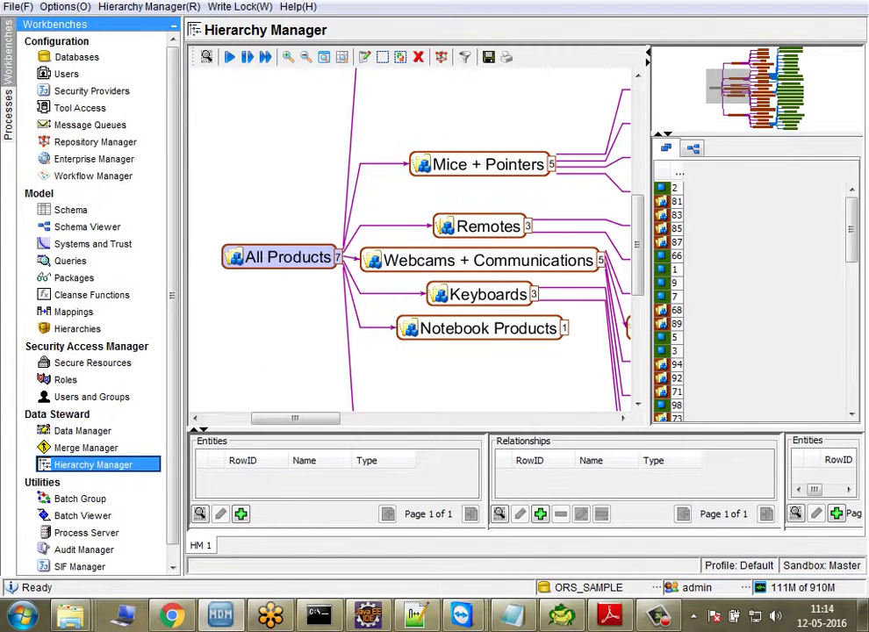
- Trace the hierarchy from Indoor Add-On Security Camera through Video Security System and Webcams + Communications back to All Products
drag(262, 178, 230, 341)
drag(207, 219, 361, 319)
drag(296, 418, 400, 419)
drag(364, 218, 630, 250)
drag(632, 253, 632, 263)
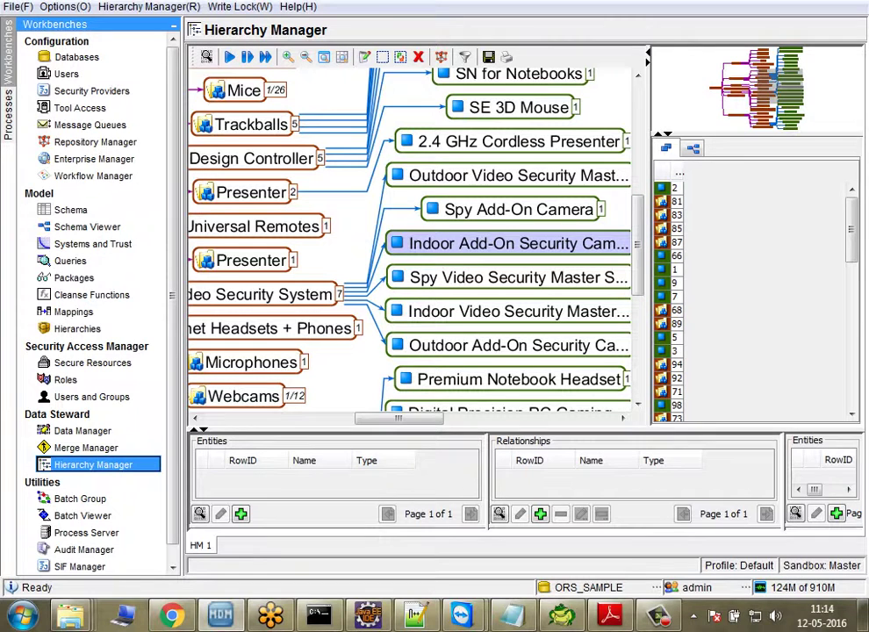
click(294, 295)
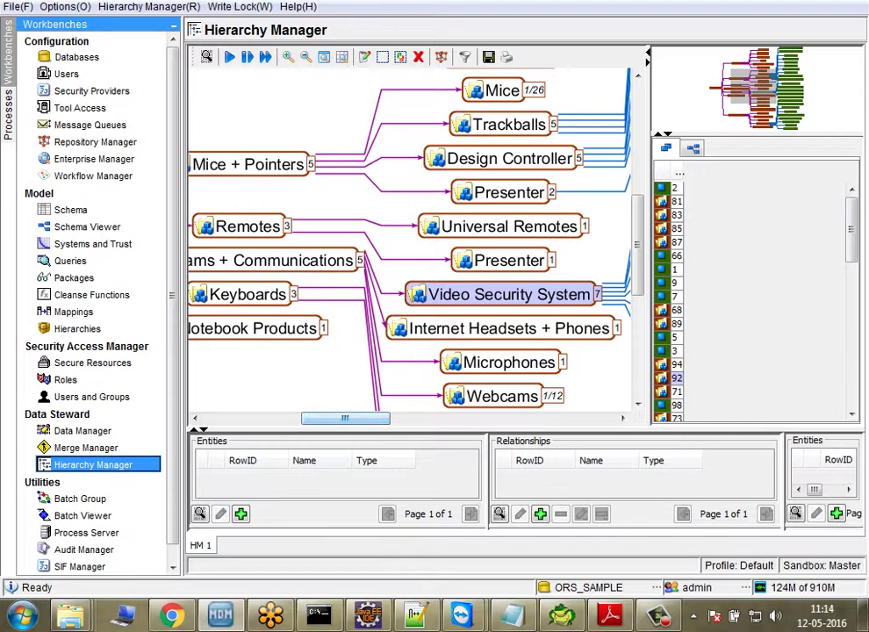
click(291, 260)
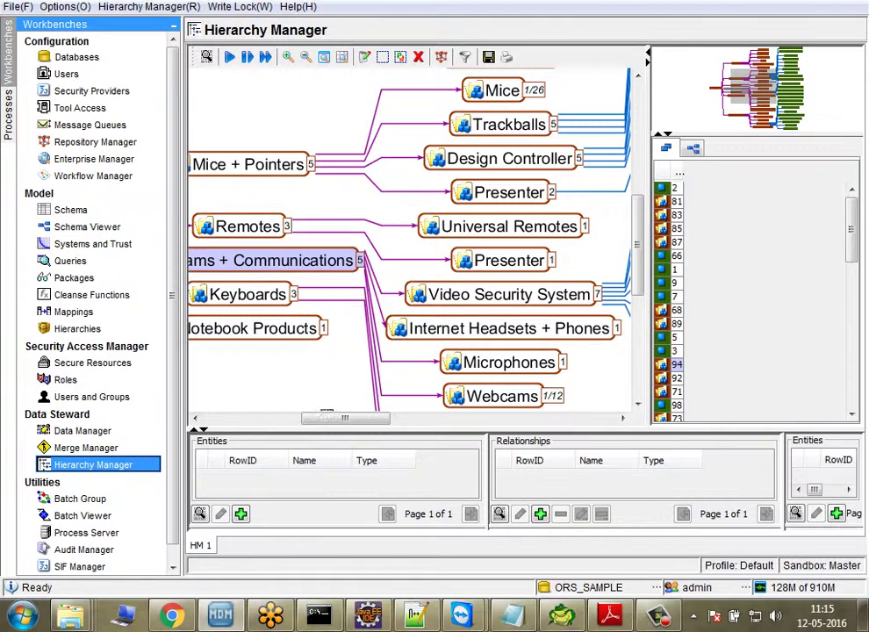
drag(346, 419, 248, 419)
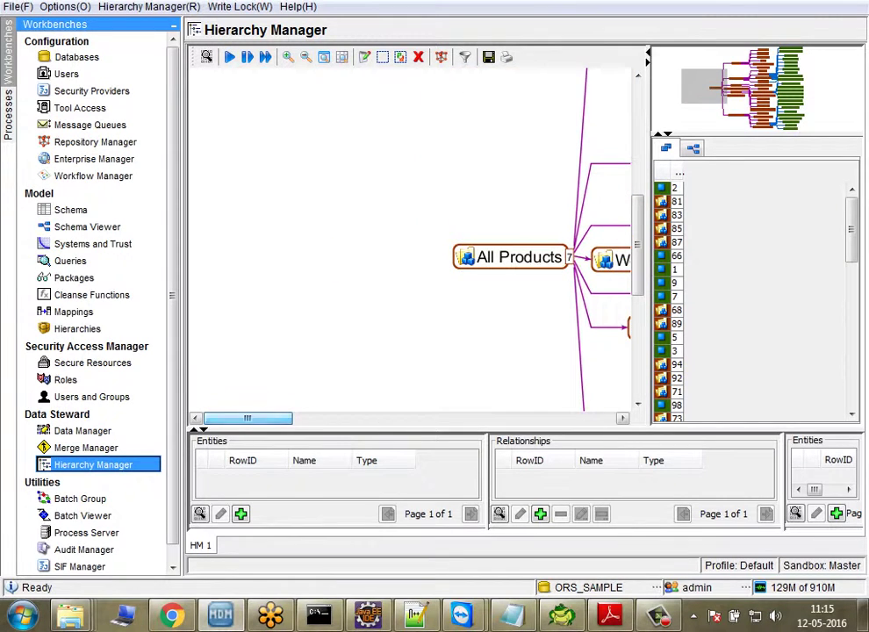
right_click(266, 178)
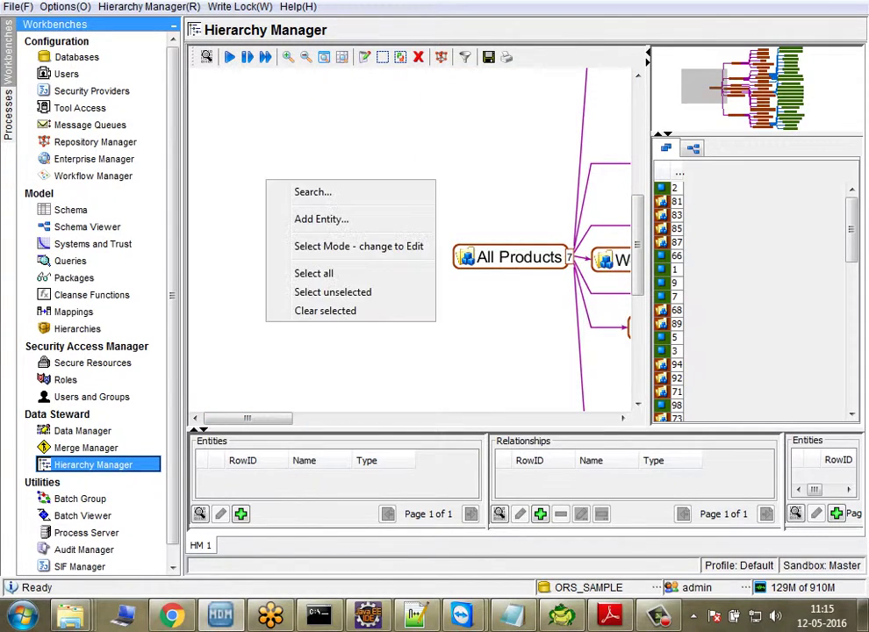
right_click(481, 260)
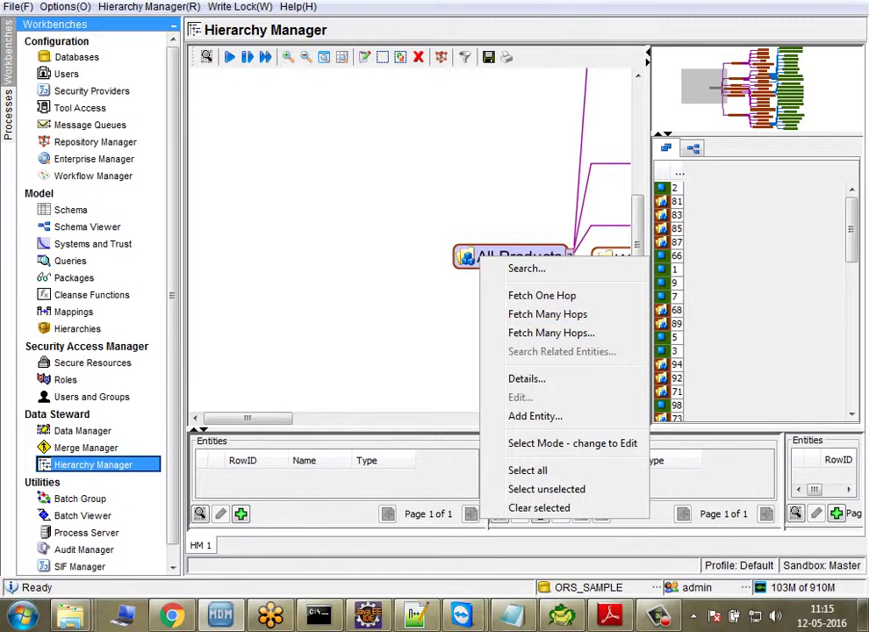
key(Escape)
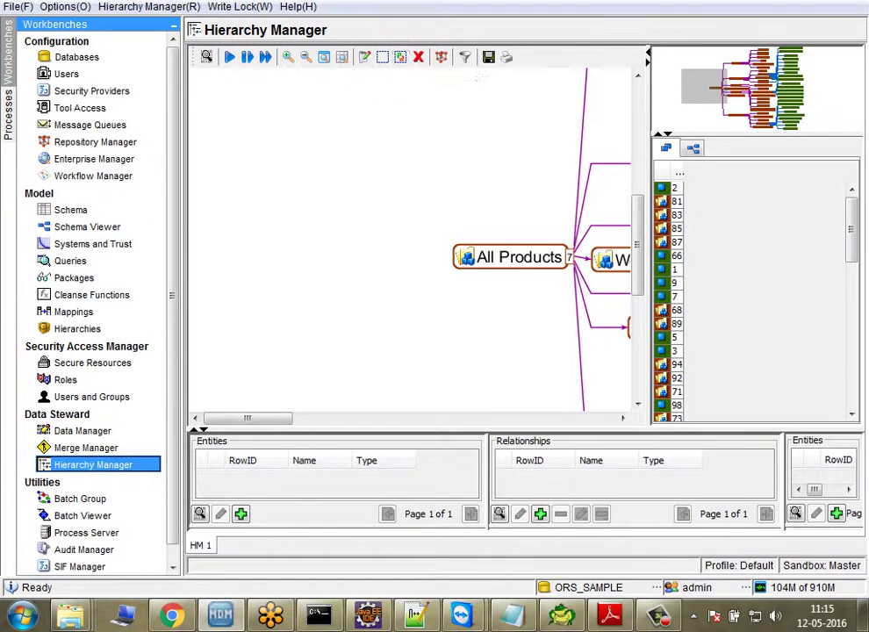
- Arrange the product hierarchy in the Organic layout and return it to the Hierarchic layout
click(441, 56)
click(479, 97)
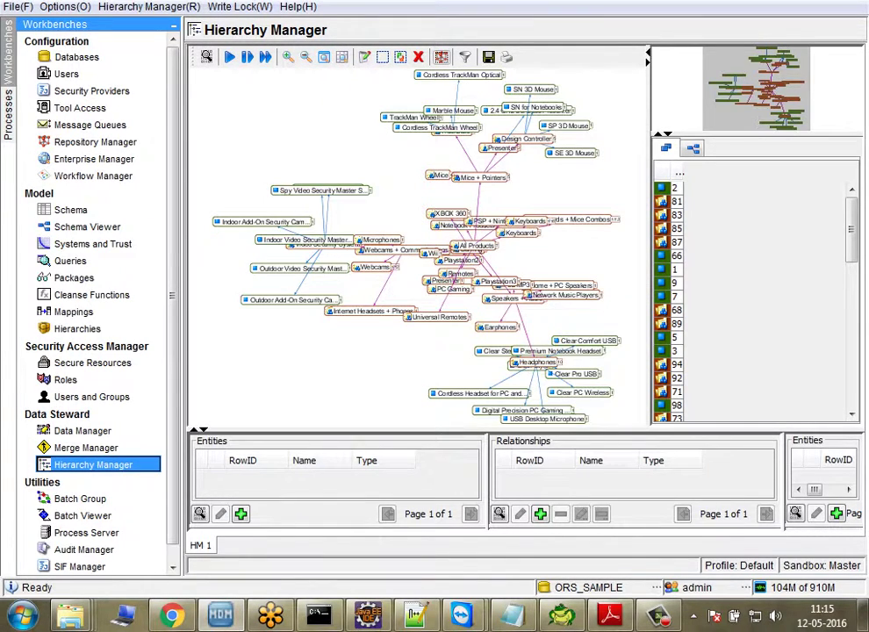
click(440, 56)
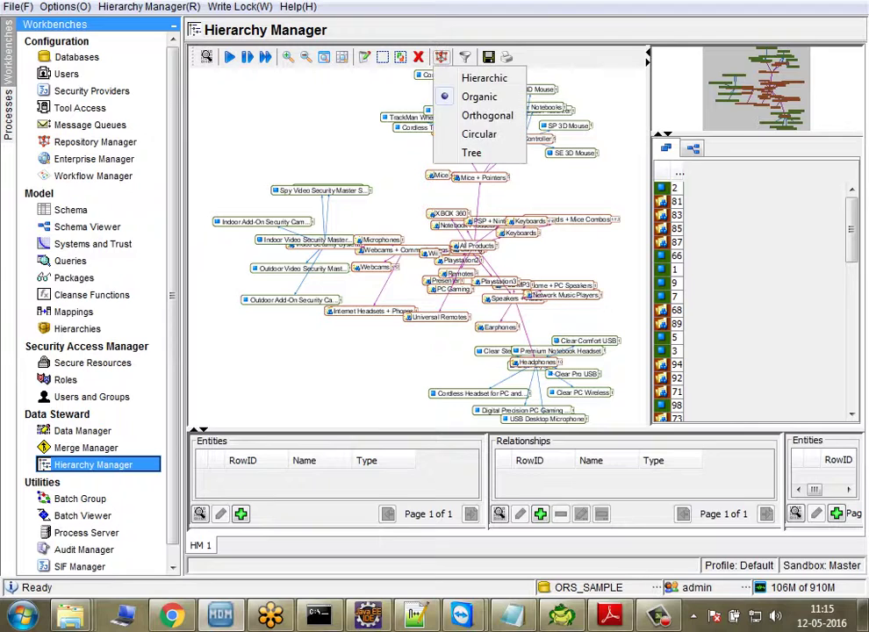
click(469, 149)
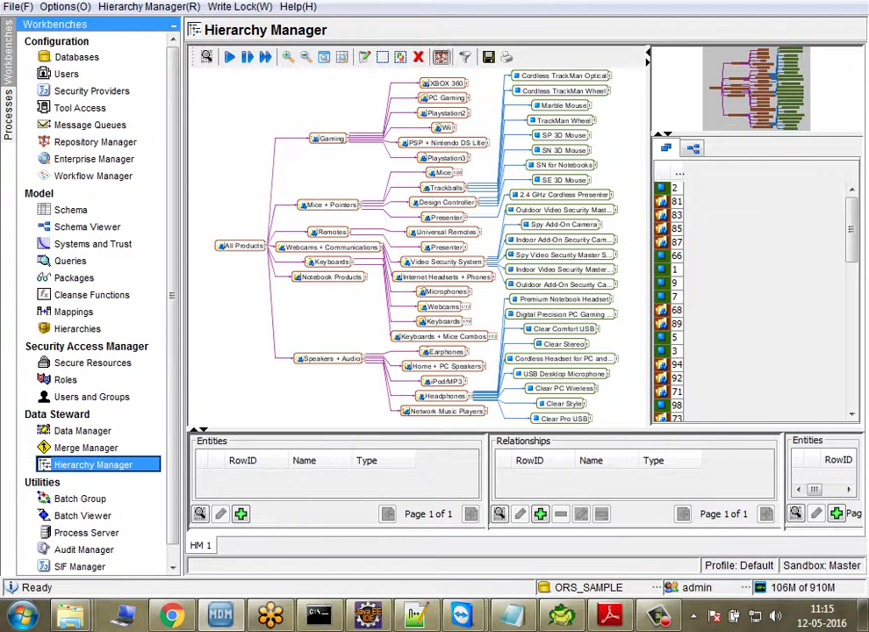
- Rearrange the product hierarchy in the Orthogonal layout and in the Circular layout
click(441, 57)
click(469, 113)
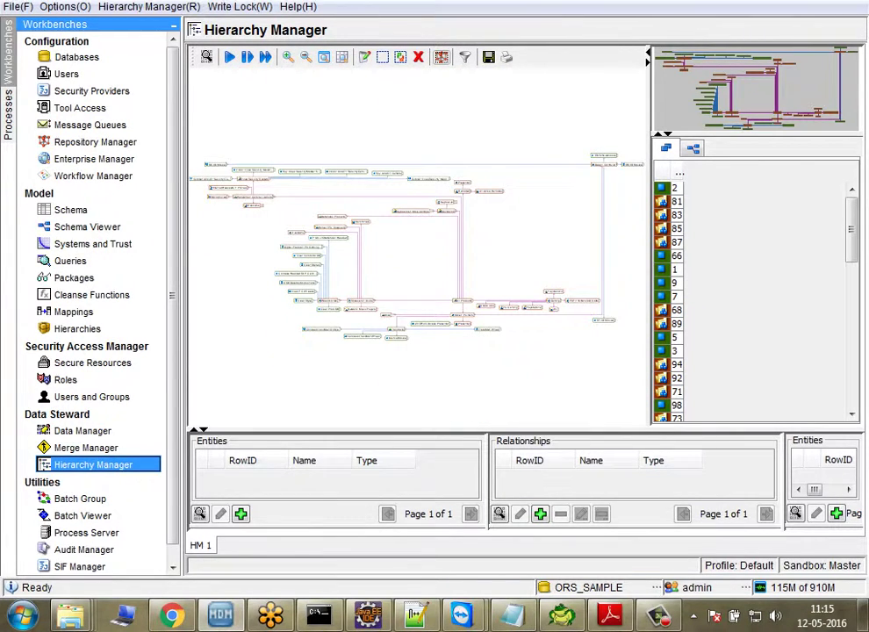
click(440, 57)
click(469, 95)
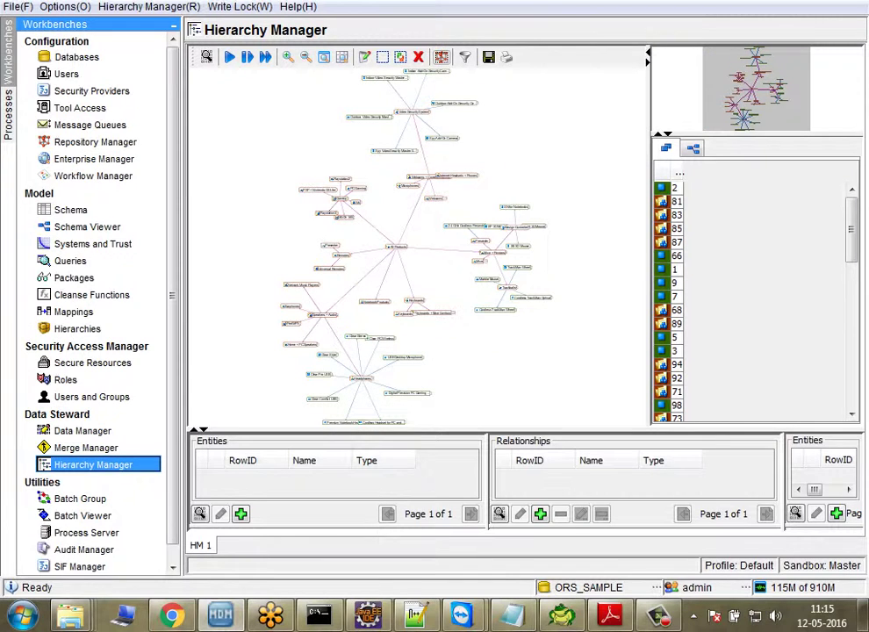
- Try the Tree layout on the product hierarchy and set the layout back to Hierarchic
click(441, 56)
click(469, 149)
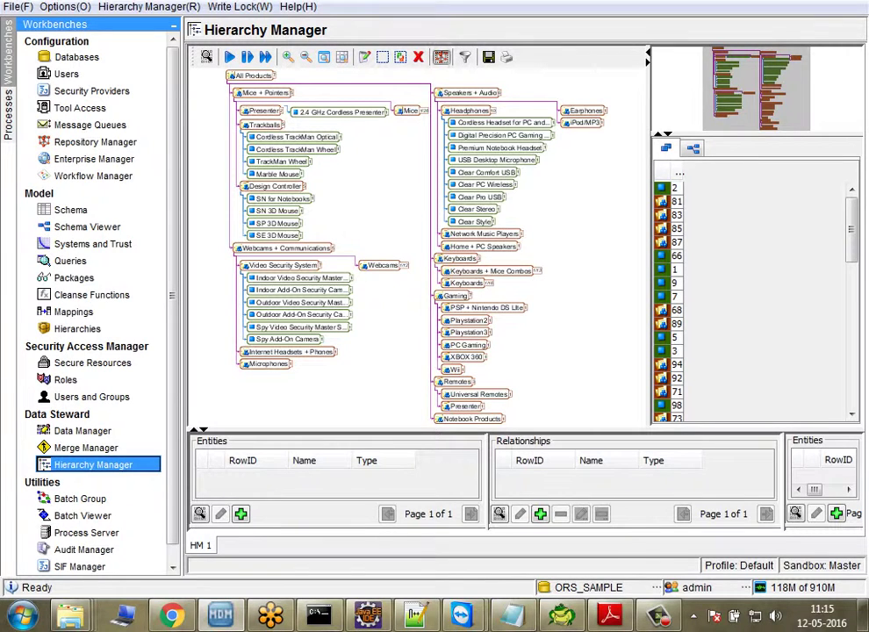
click(441, 56)
click(484, 78)
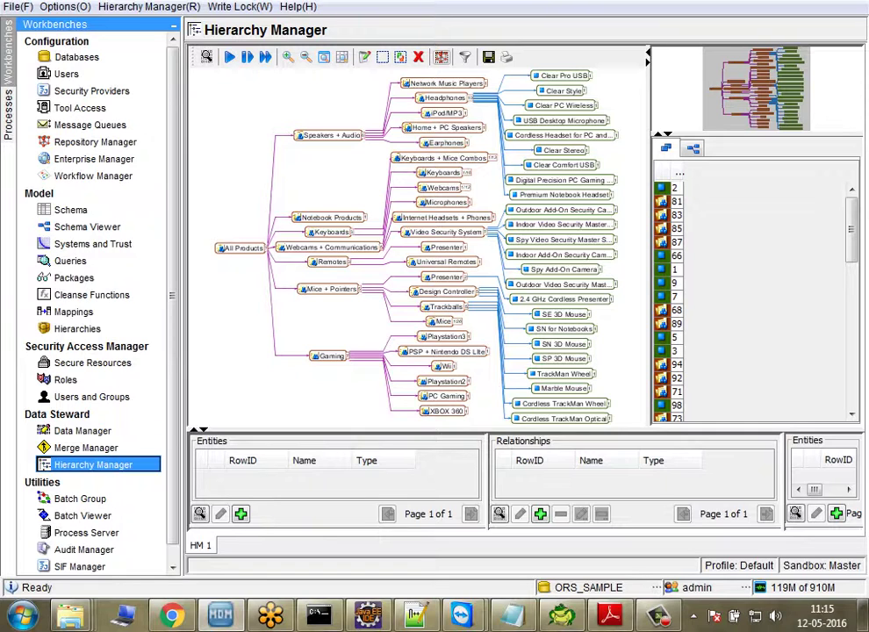
- Enlarge the Entities and Relationships area to show the property tables, and try adding an entity and a relationship
drag(307, 430, 307, 297)
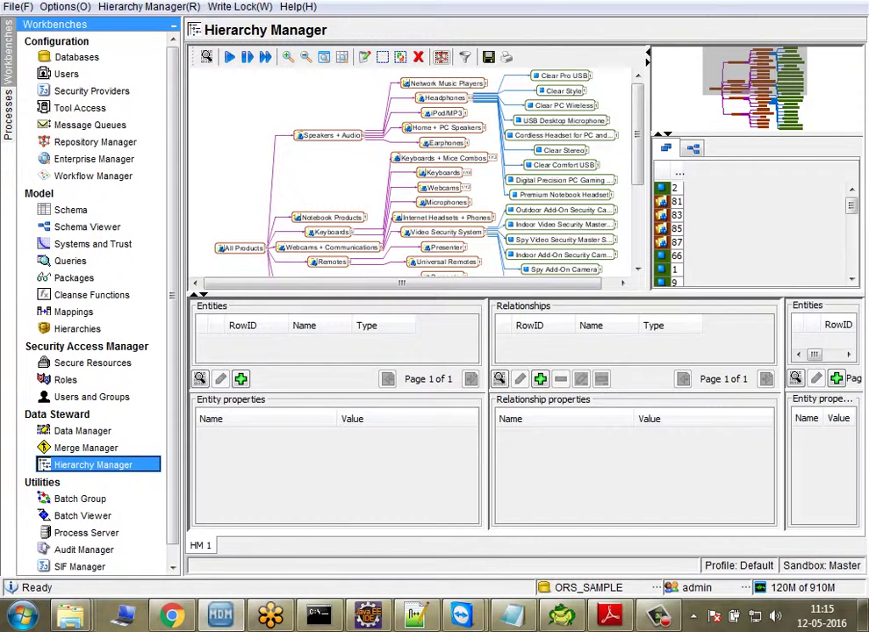
click(240, 378)
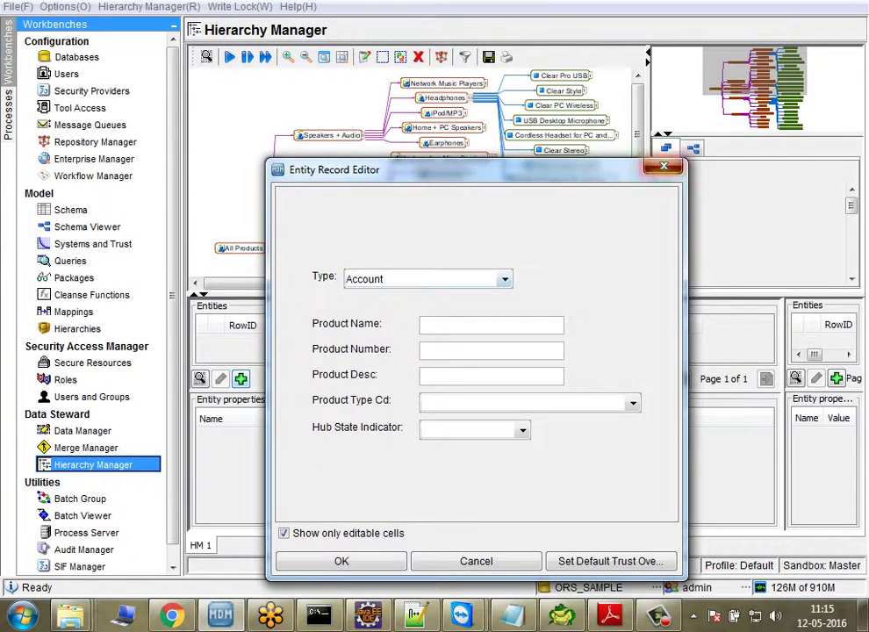
click(664, 166)
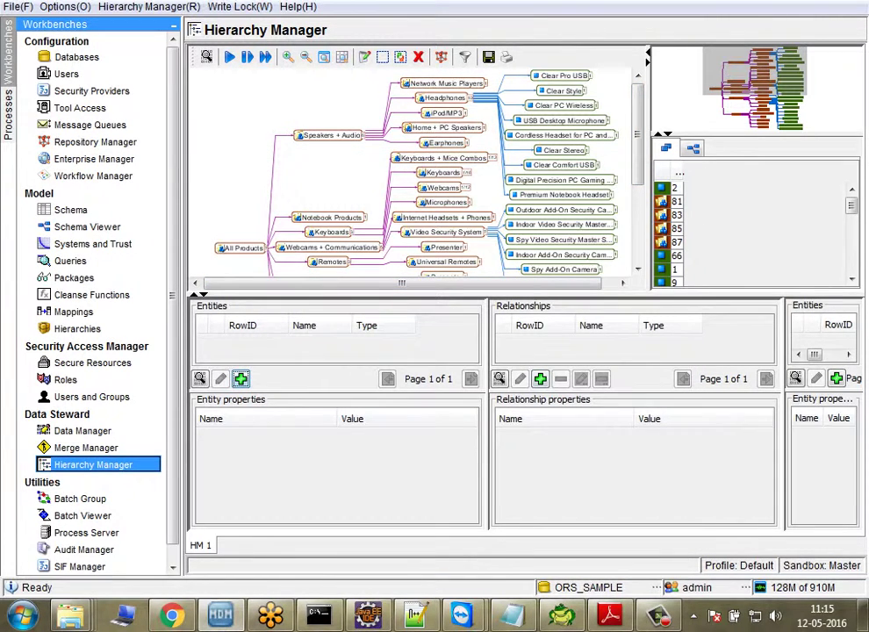
click(241, 378)
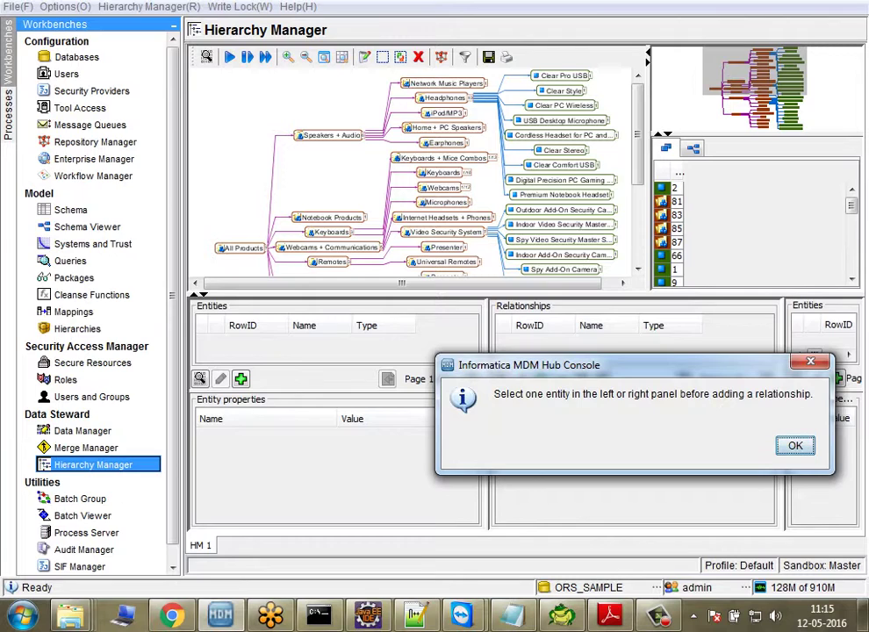
key(Return)
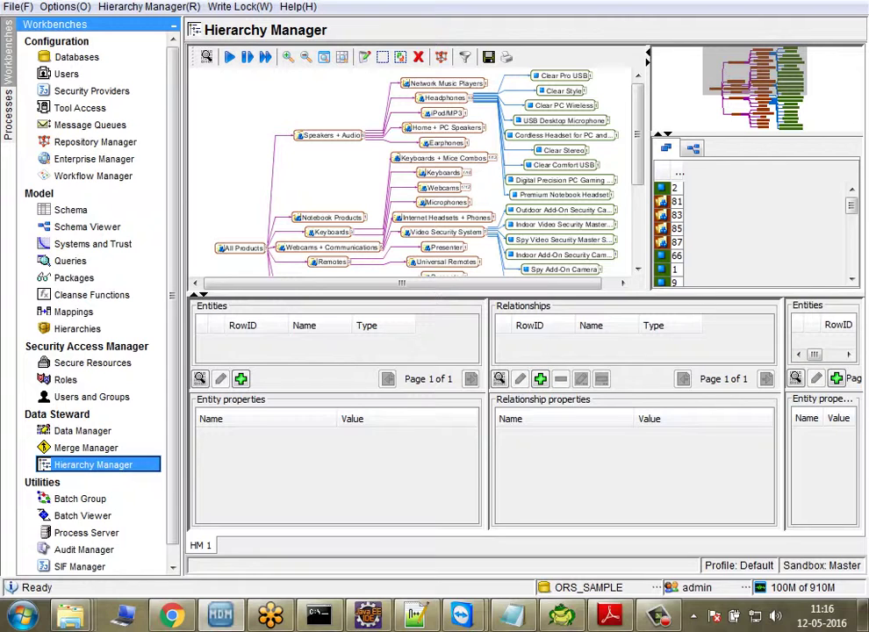
- Open the data object search from the Speakers + Audio entity and examine the Product search criteria
click(330, 135)
right_click(335, 136)
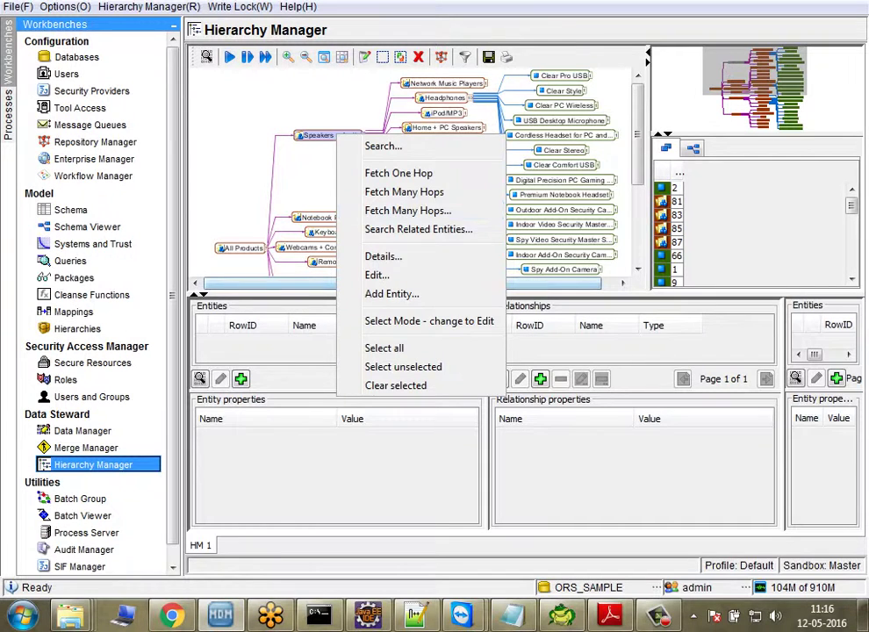
click(383, 146)
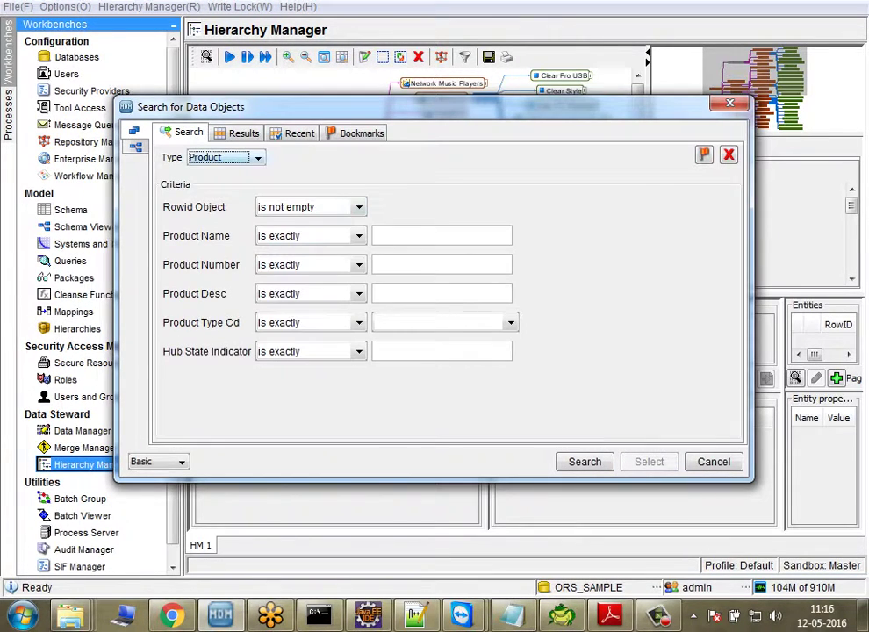
click(359, 207)
click(359, 207)
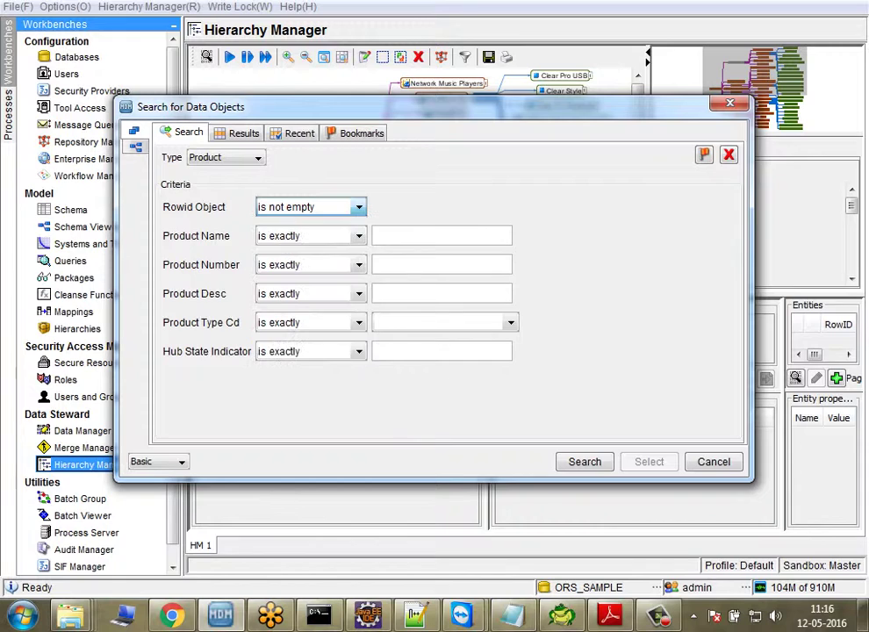
click(359, 323)
click(359, 322)
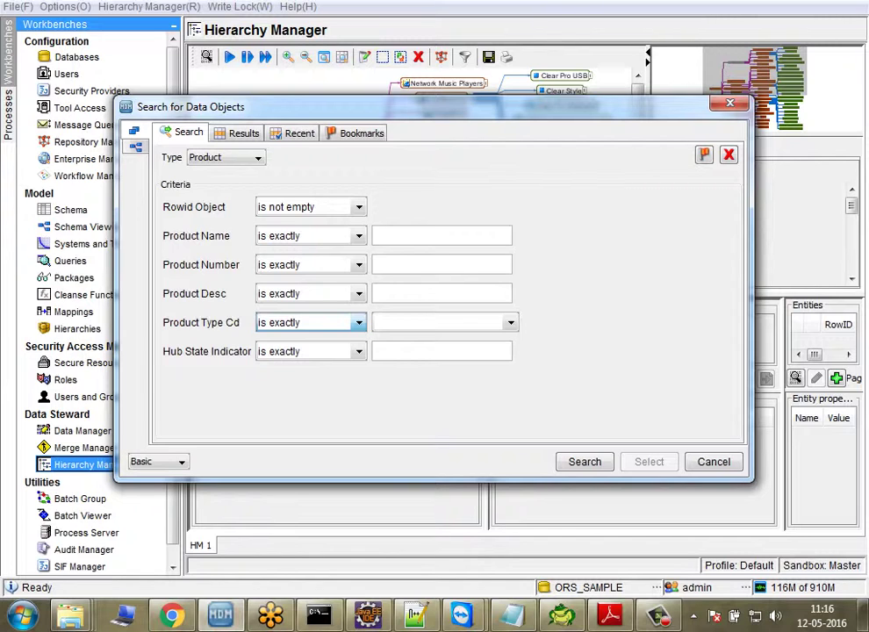
- Add the QC Chat product from the existing search results to the hierarchy view
click(243, 133)
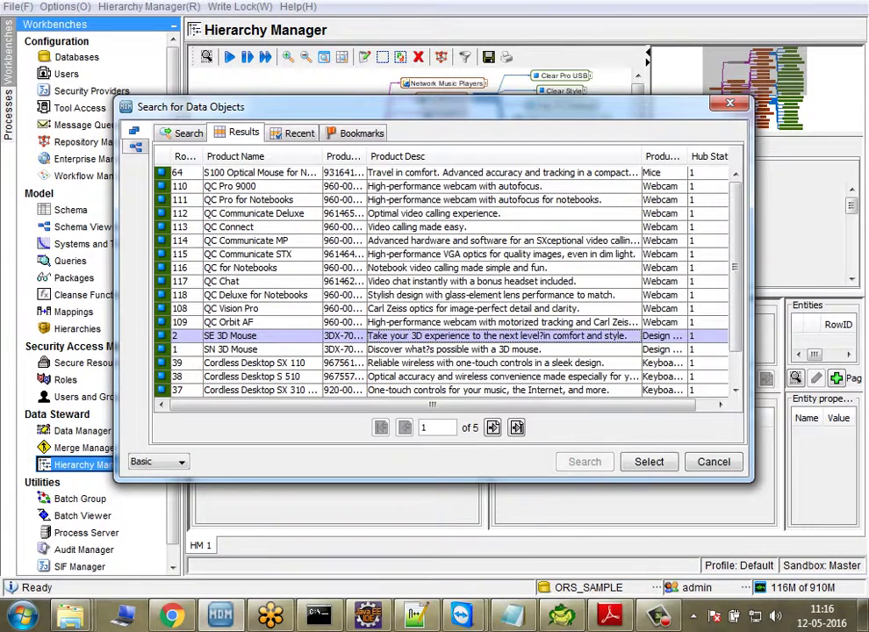
drag(255, 213, 255, 226)
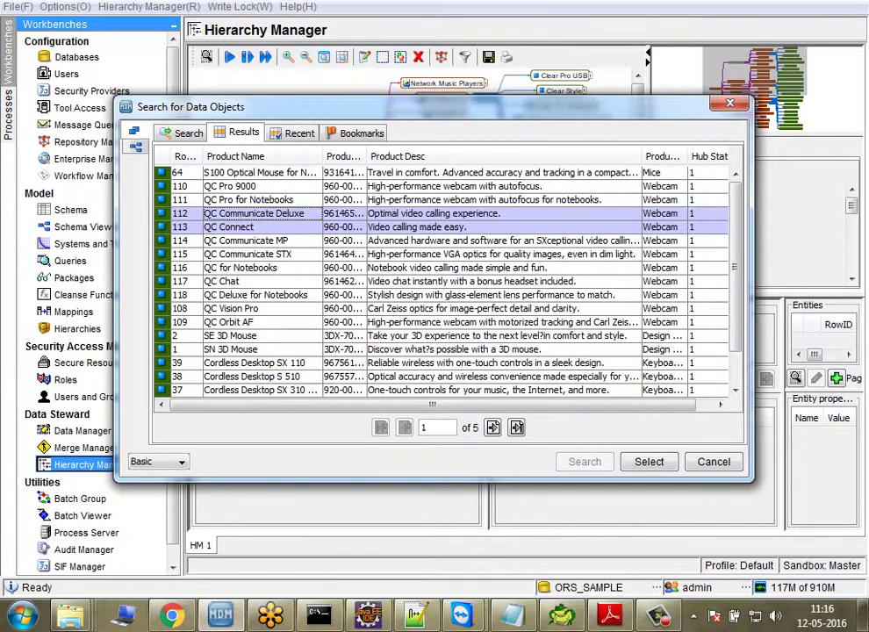
click(246, 172)
click(229, 281)
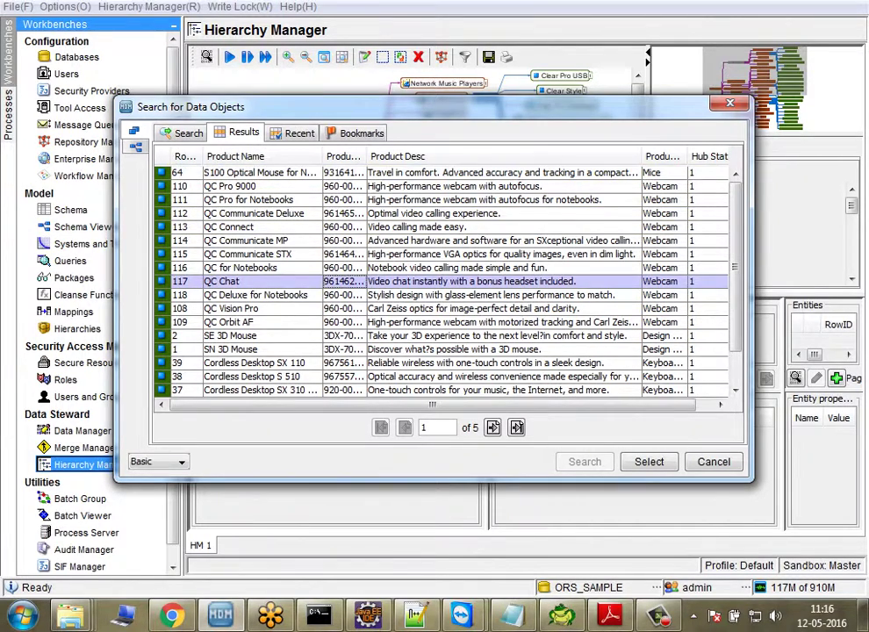
key(Return)
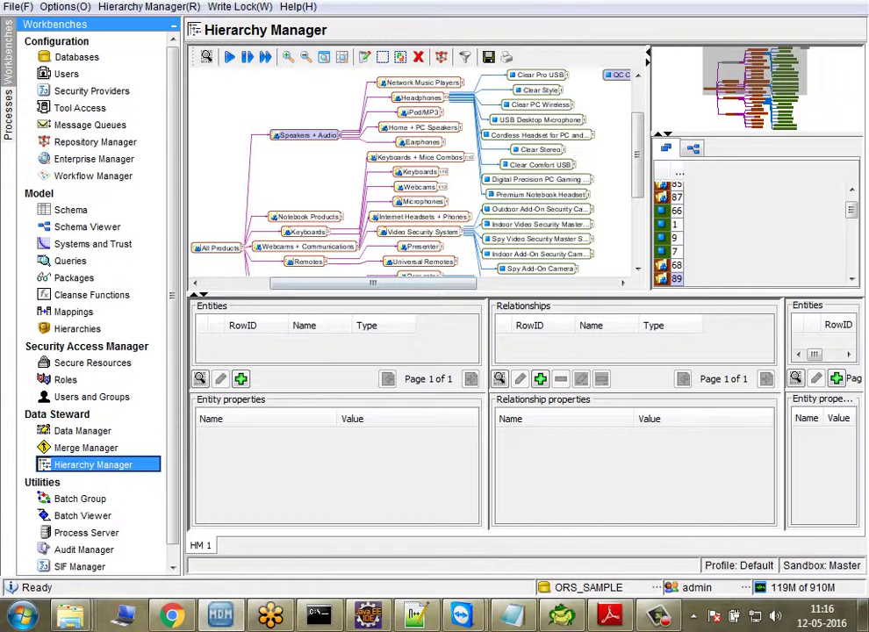
- Load QC Chat from the entity search results into the Entities list and show its properties and relationships
drag(372, 283, 398, 283)
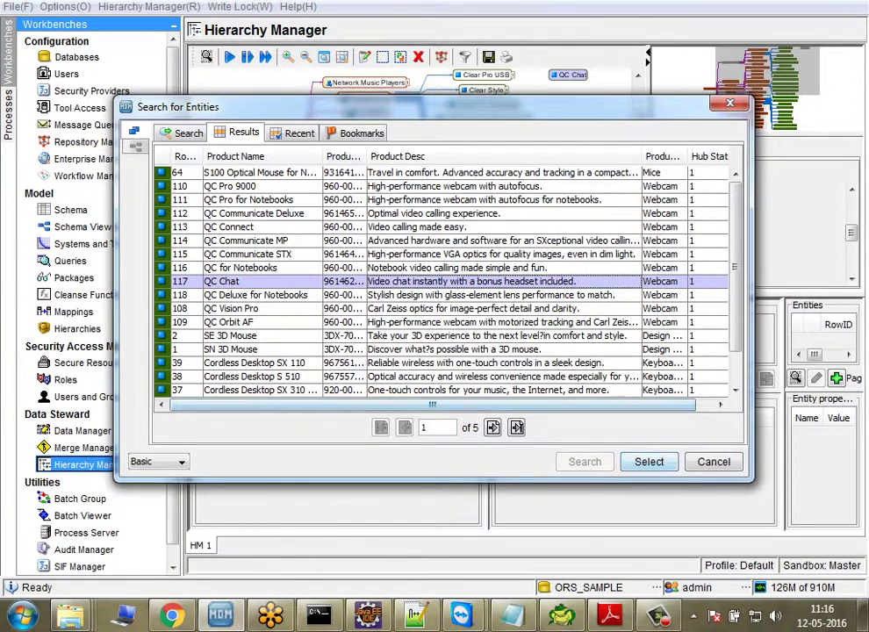
key(Return)
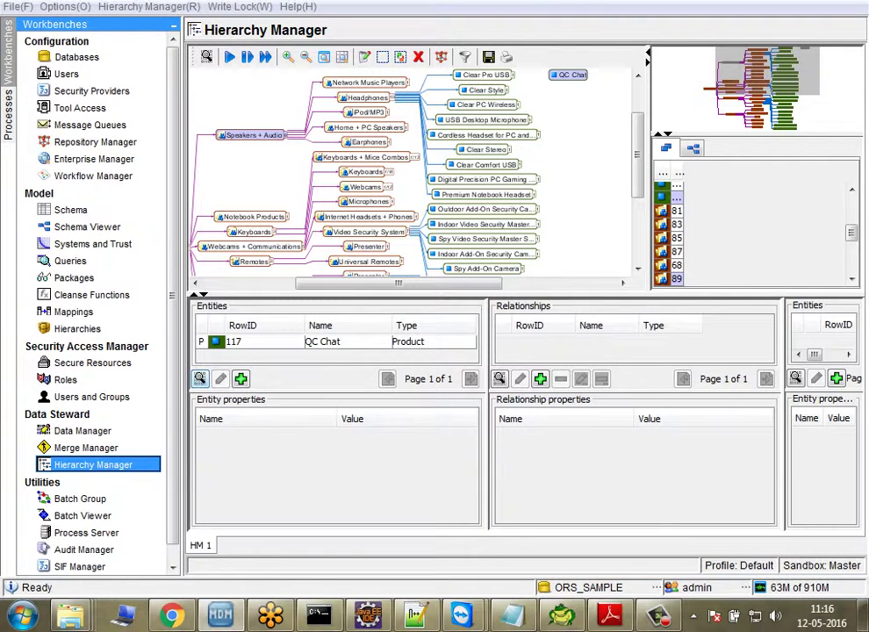
click(323, 341)
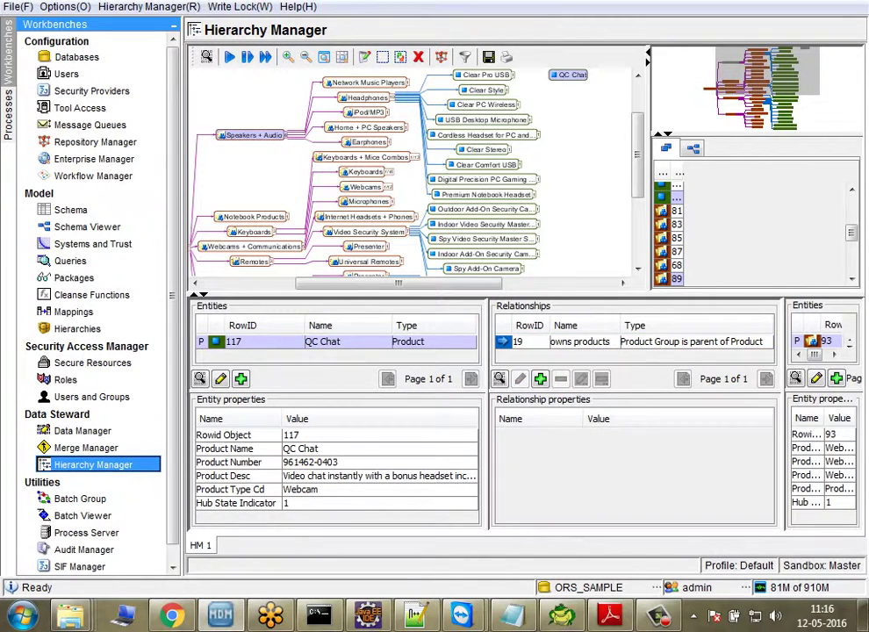
- Widen the related entity's area, examine QC Chat's relationship type and the Webcams properties, and select Internet Headsets + Phones in the hierarchy
drag(487, 412, 417, 413)
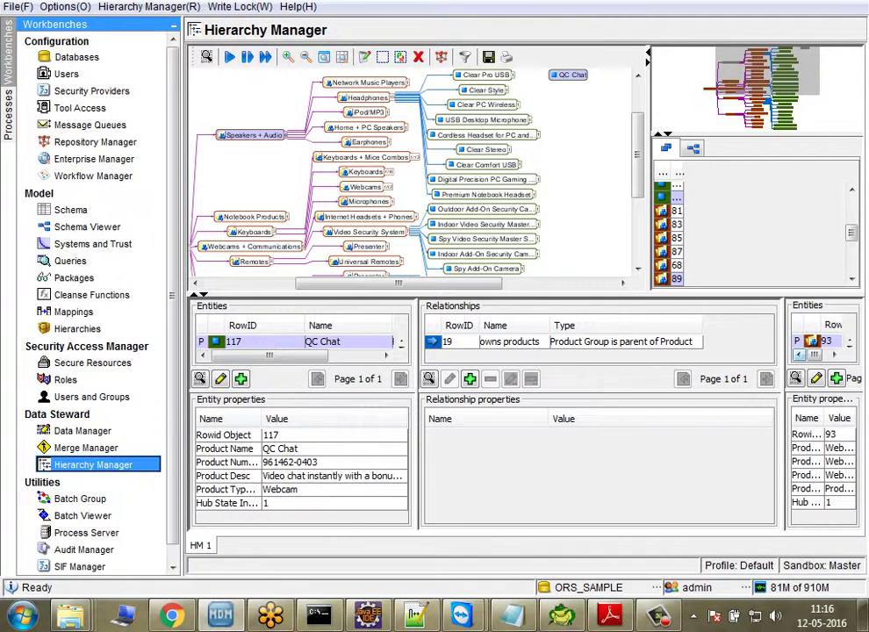
drag(781, 413, 637, 413)
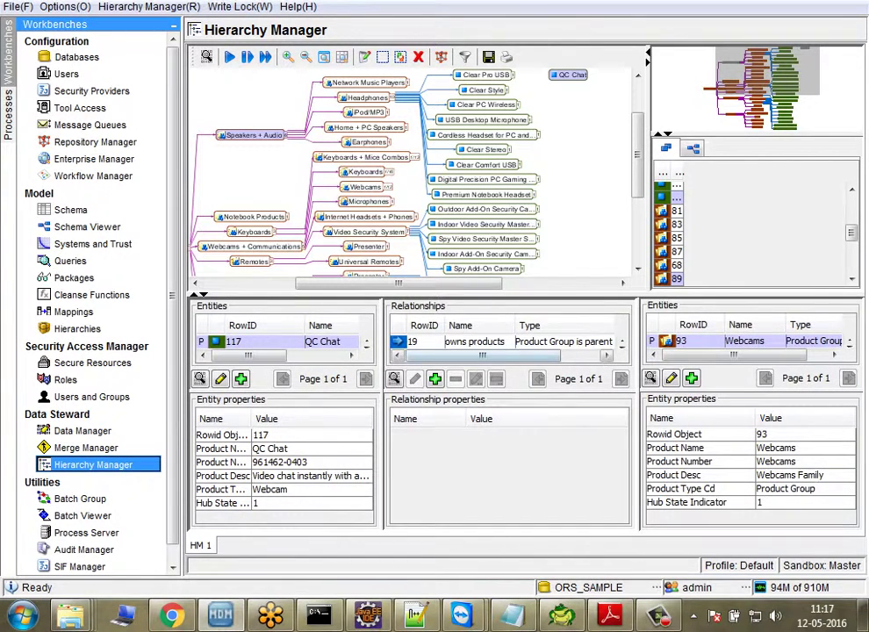
drag(482, 355, 521, 355)
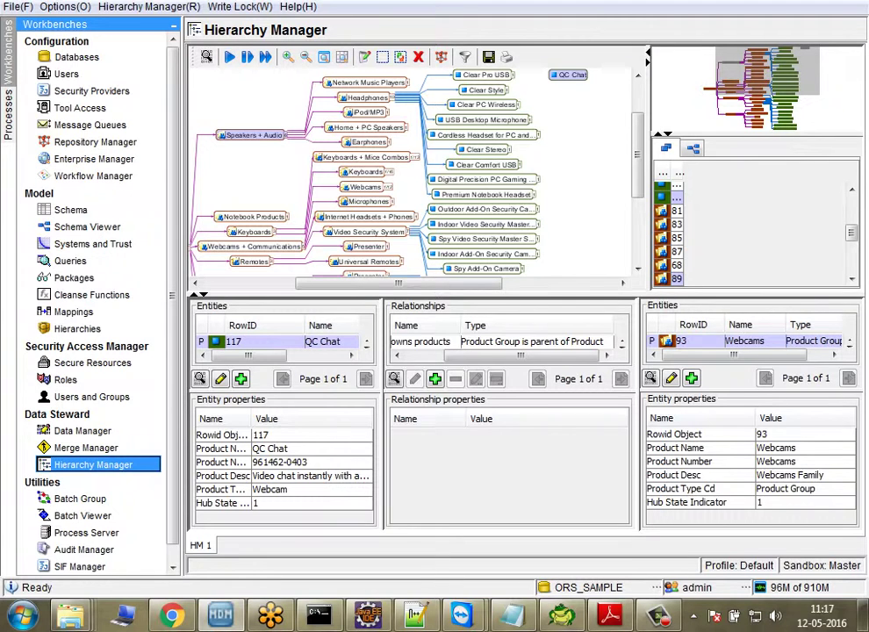
click(368, 217)
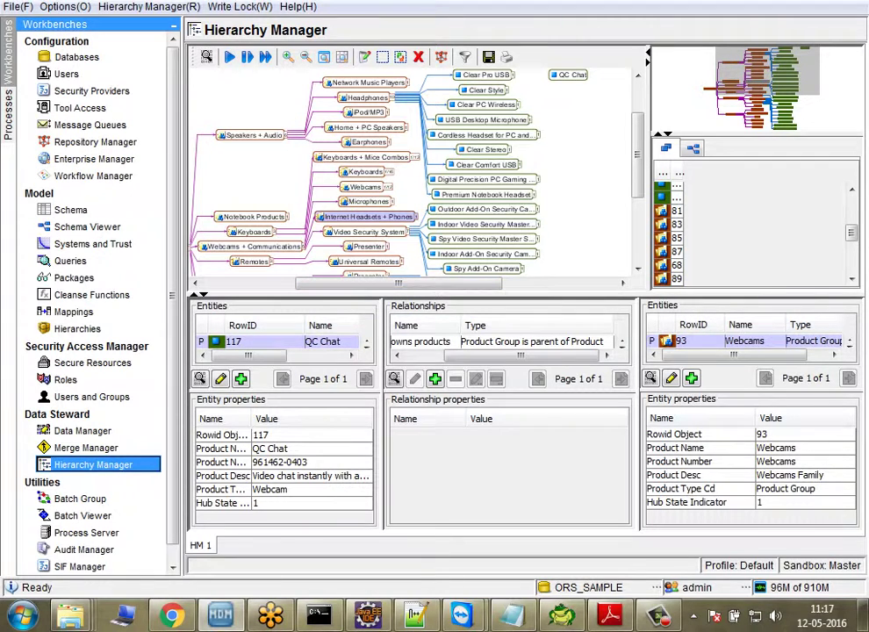